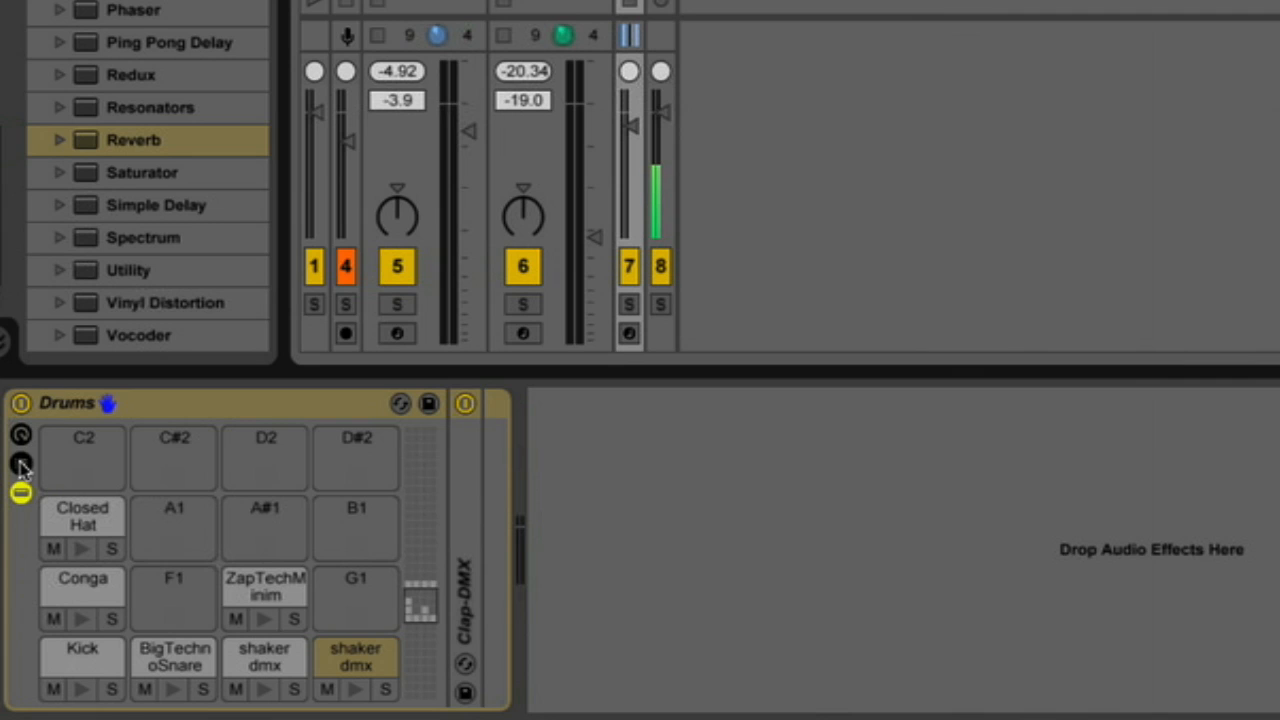
# Step: Show the Drums rack's chain list together with its input/output settings and return chain section
pyautogui.click(21, 465)
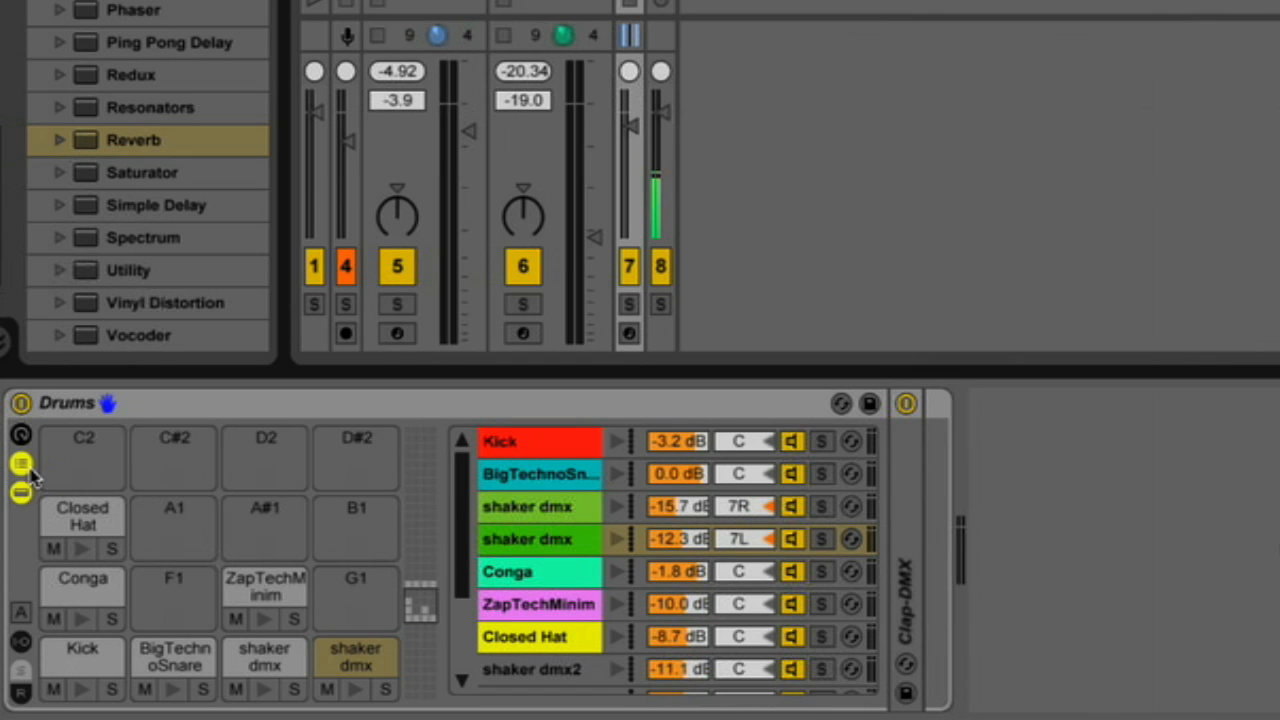
pyautogui.click(21, 642)
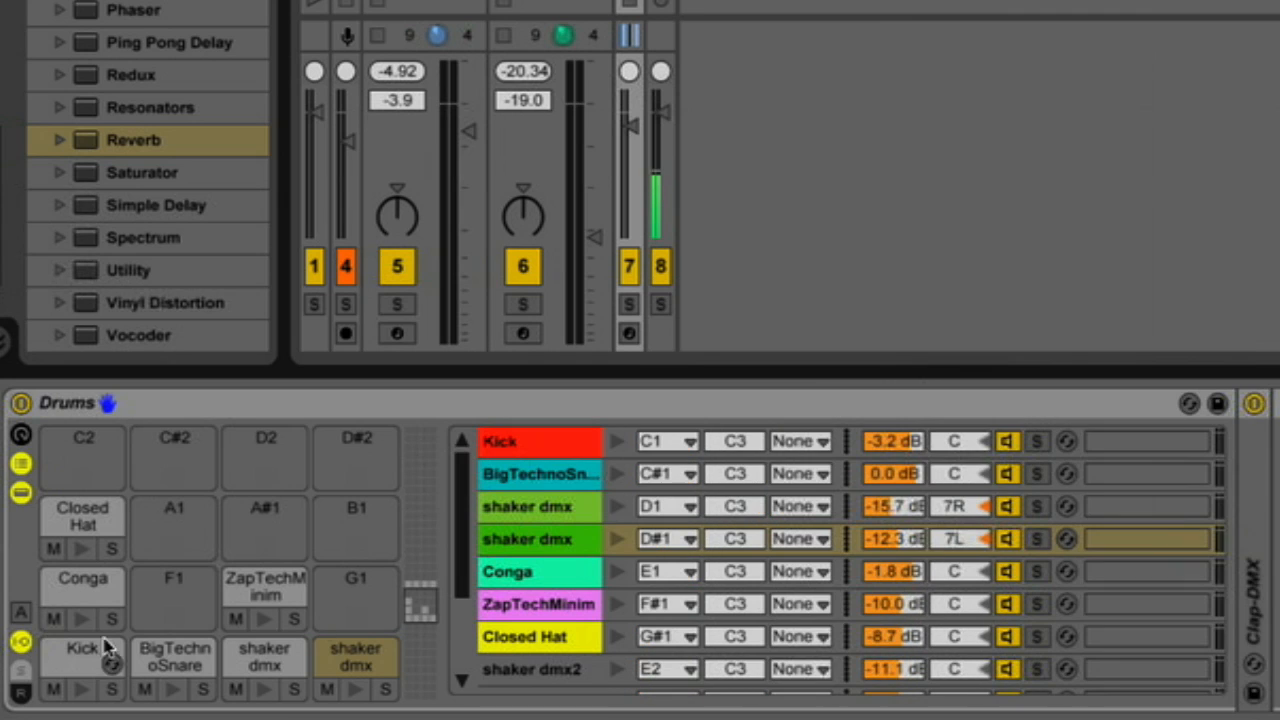
pyautogui.click(20, 693)
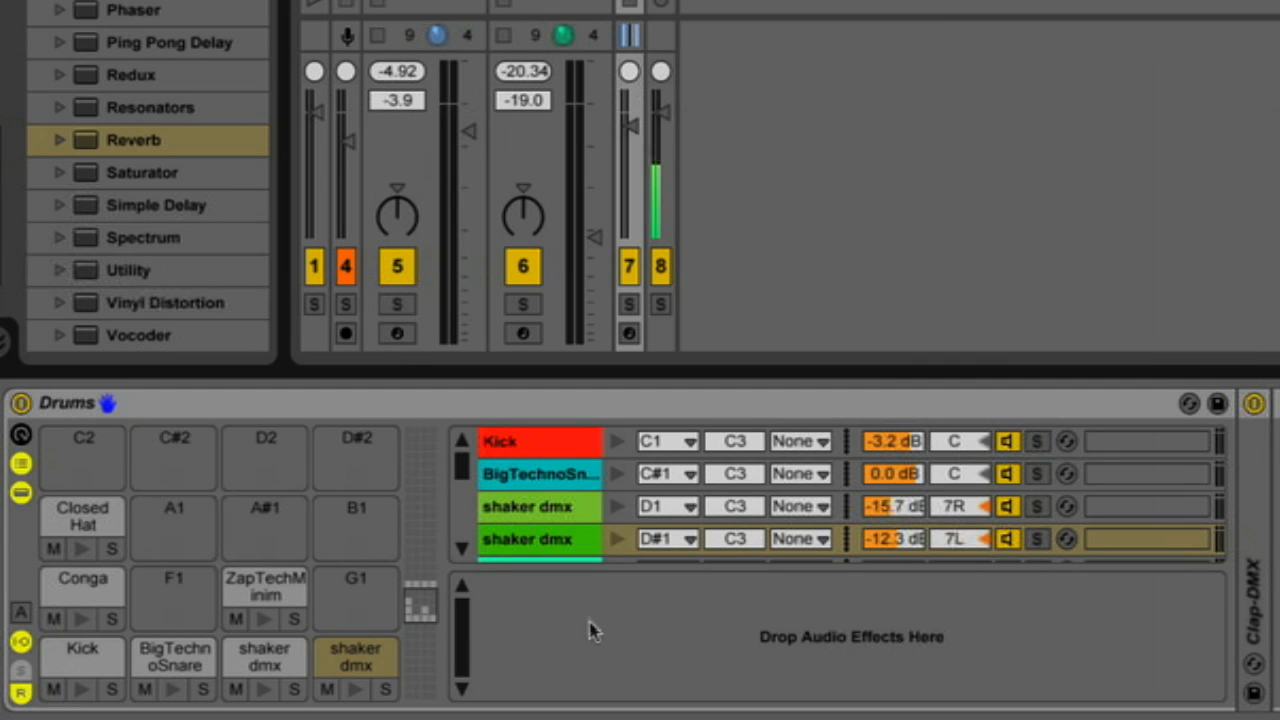
# Step: Create a return chain in the Drums rack and load a Reverb effect onto it
pyautogui.rightClick(651, 614)
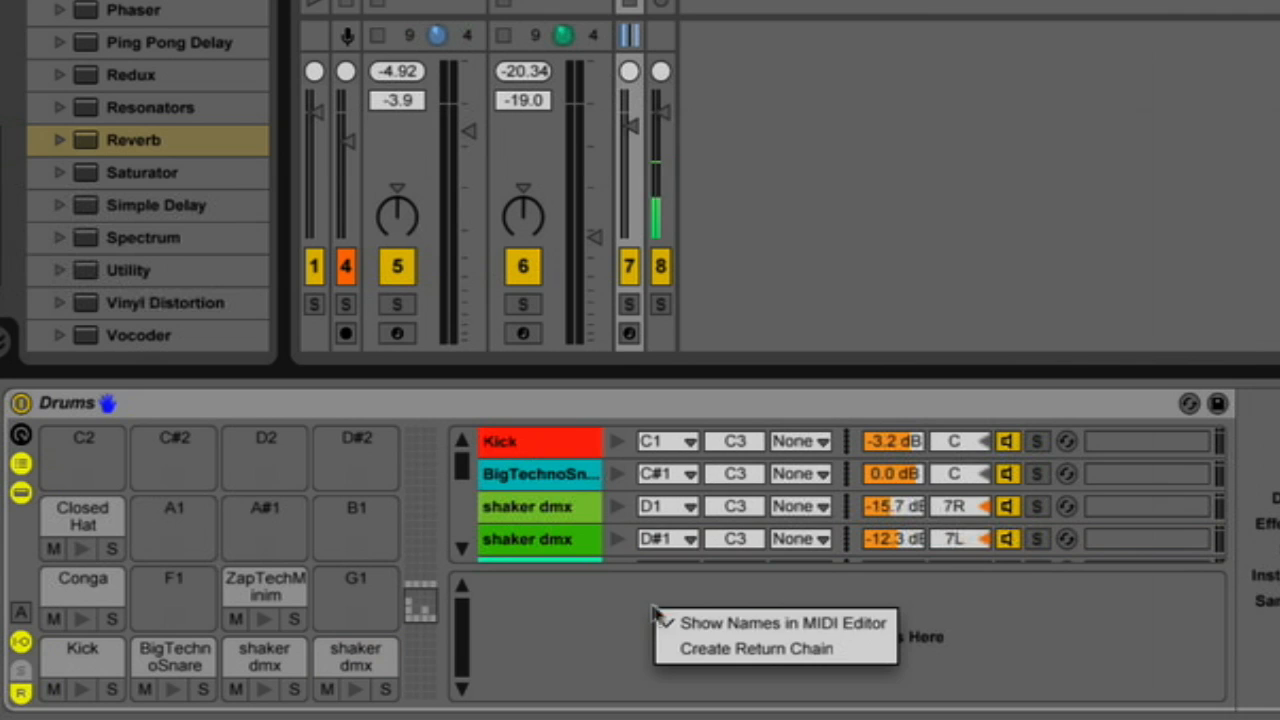
pyautogui.click(716, 649)
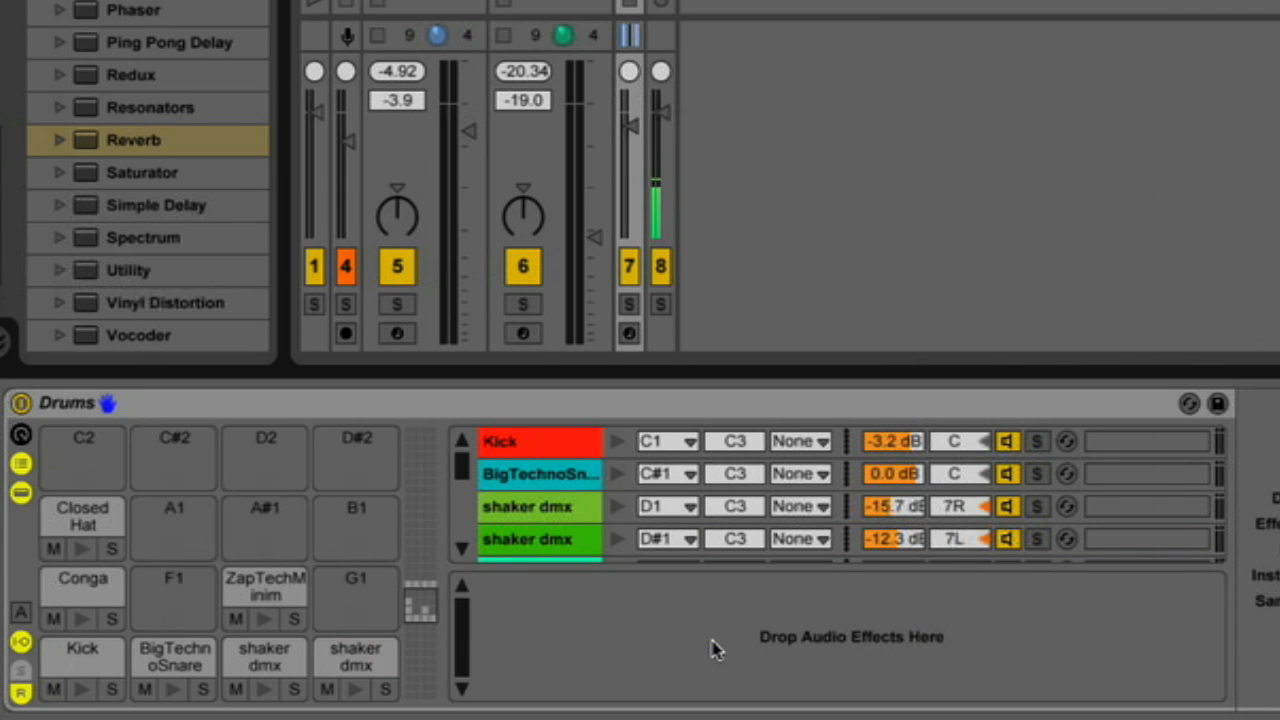
pyautogui.click(634, 597)
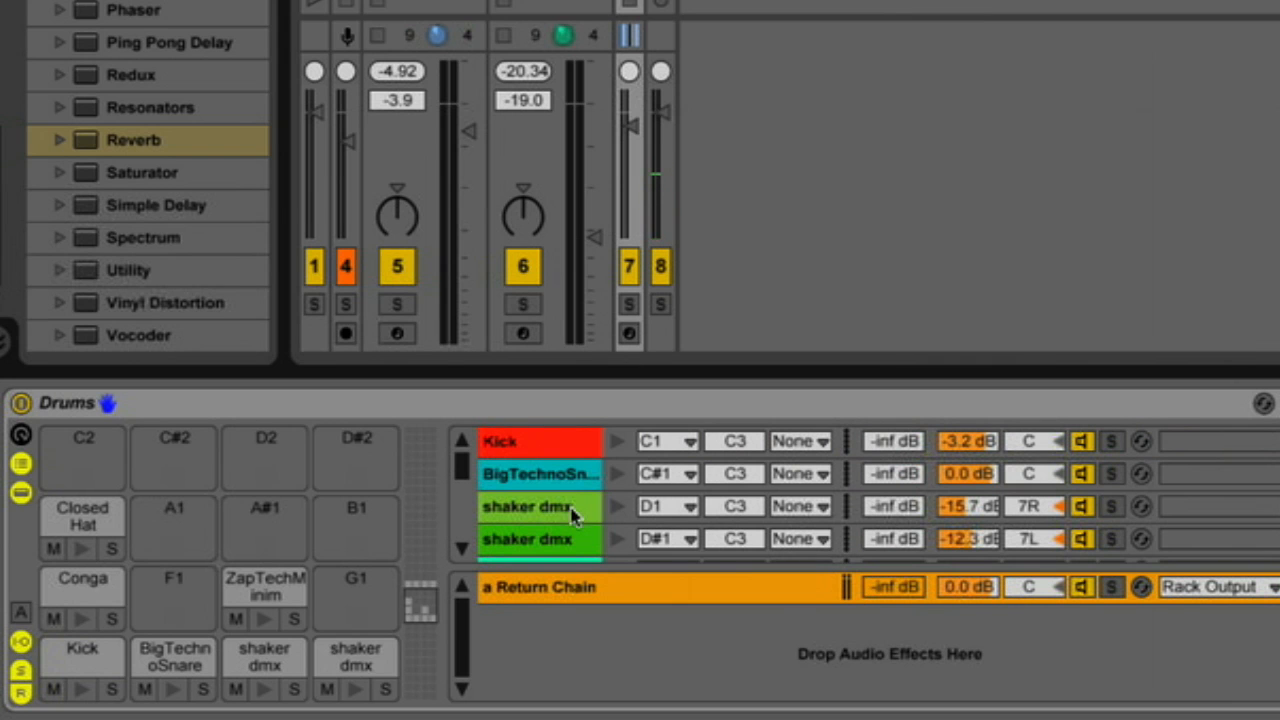
pyautogui.moveTo(123, 148); pyautogui.dragTo(845, 560)
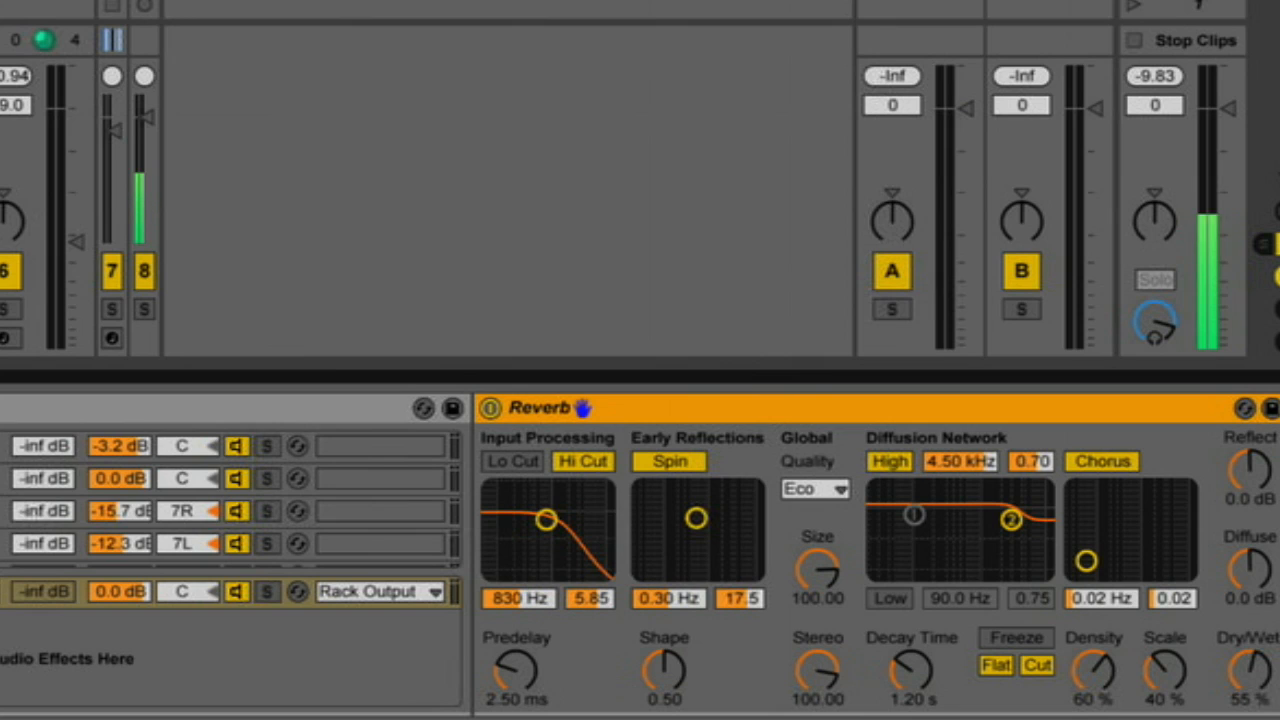
# Step: Set the Dry/Wet of the return chain's Reverb to 100%
pyautogui.click(1249, 676)
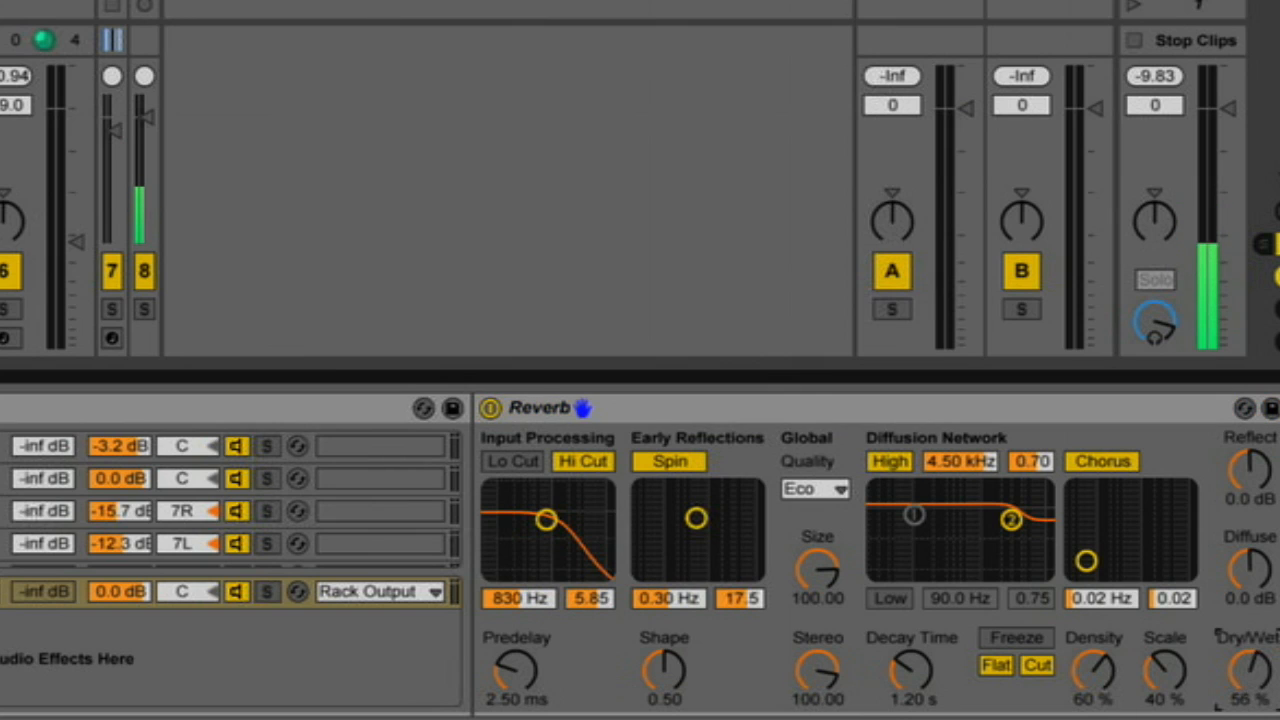
pyautogui.moveTo(1249, 674); pyautogui.dragTo(1249, 590)
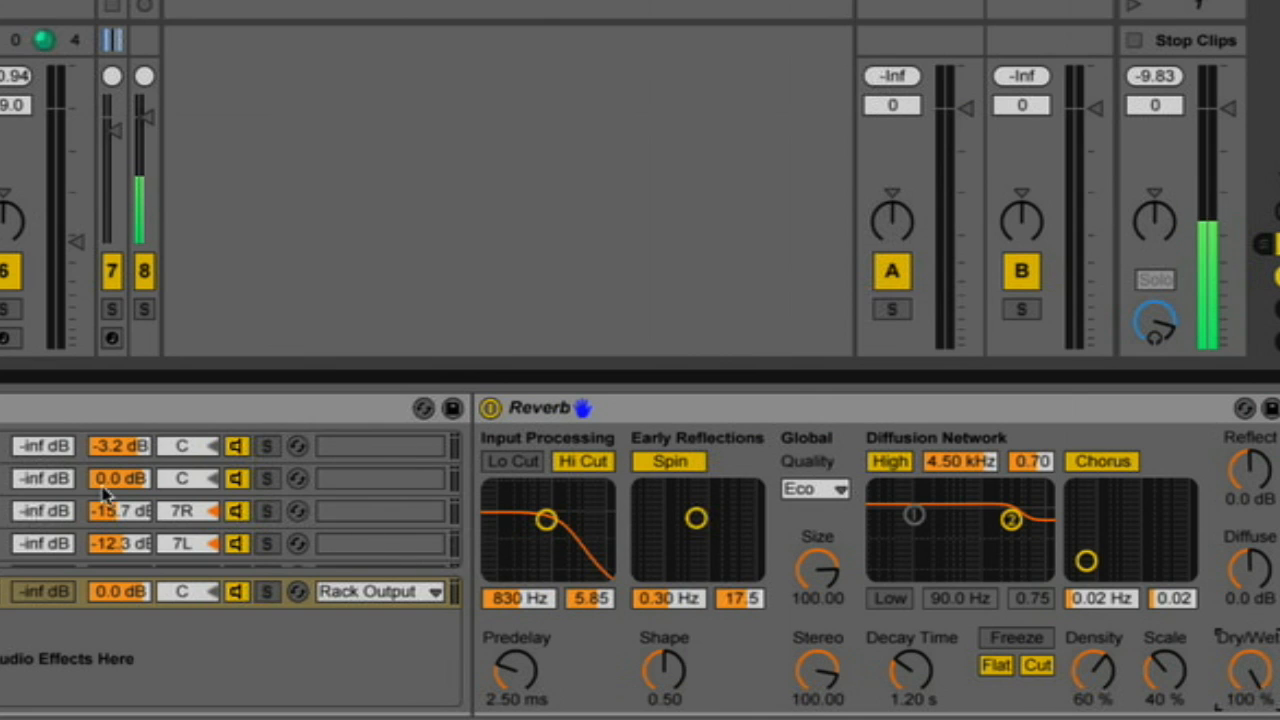
pyautogui.click(42, 472)
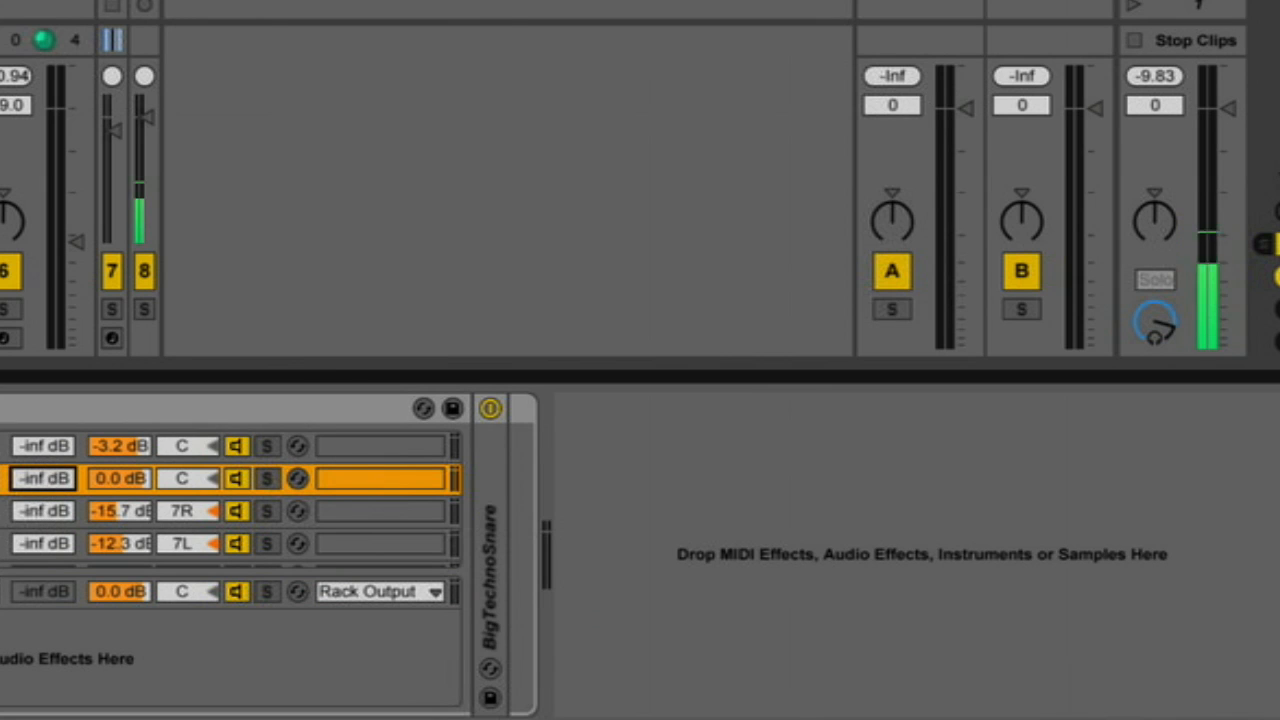
pyautogui.click(3, 591)
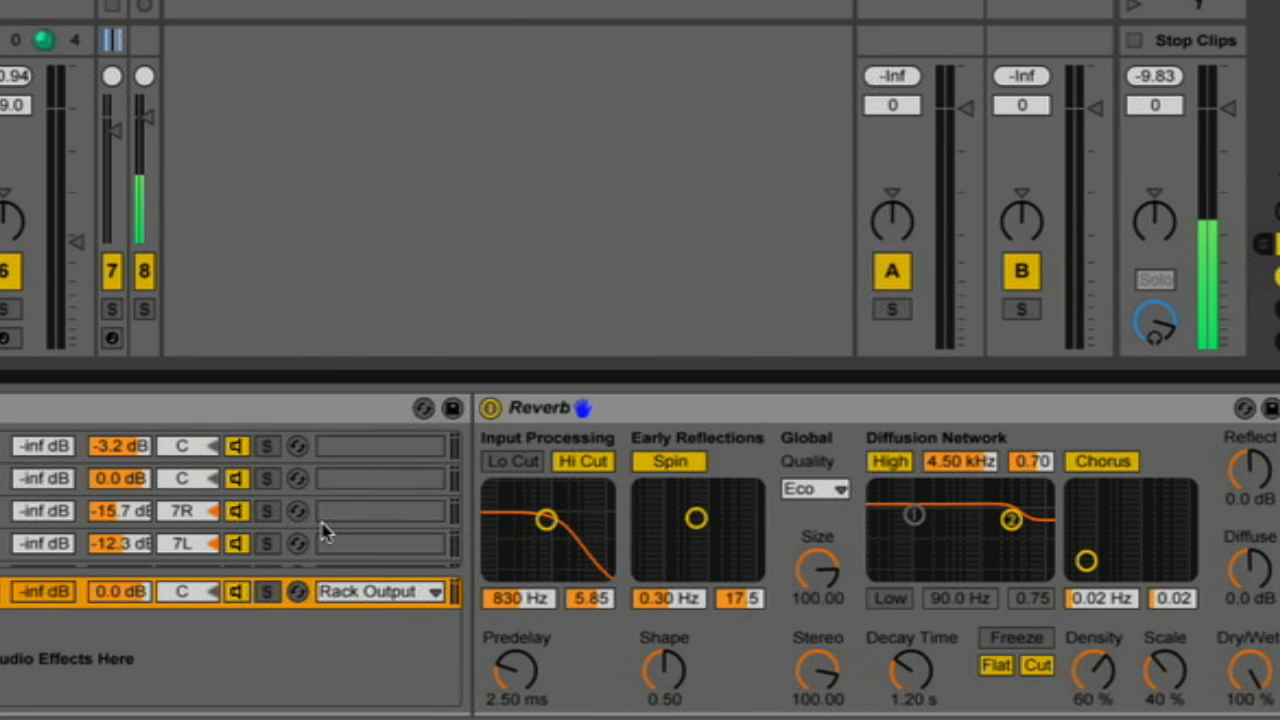
# Step: Turn off the Reverb's Hi Cut input filter and raise its Predelay to 21.0 ms
pyautogui.click(580, 463)
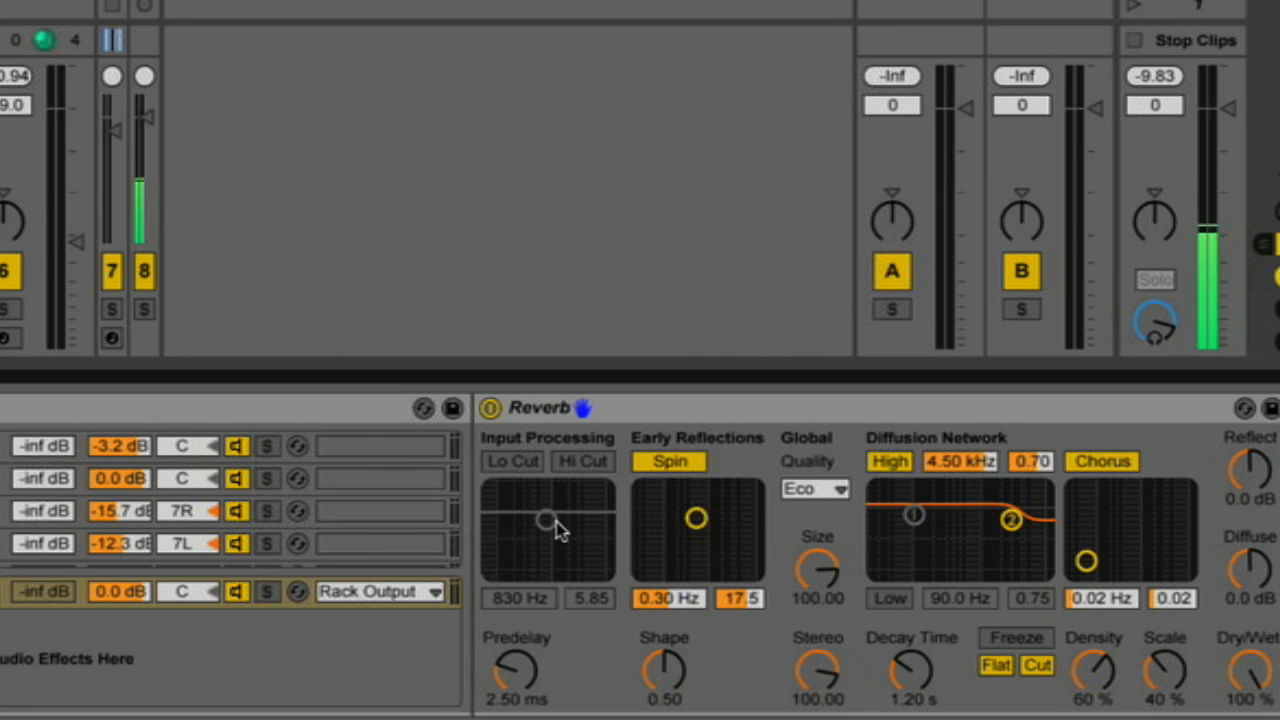
pyautogui.moveTo(515, 667); pyautogui.dragTo(515, 643)
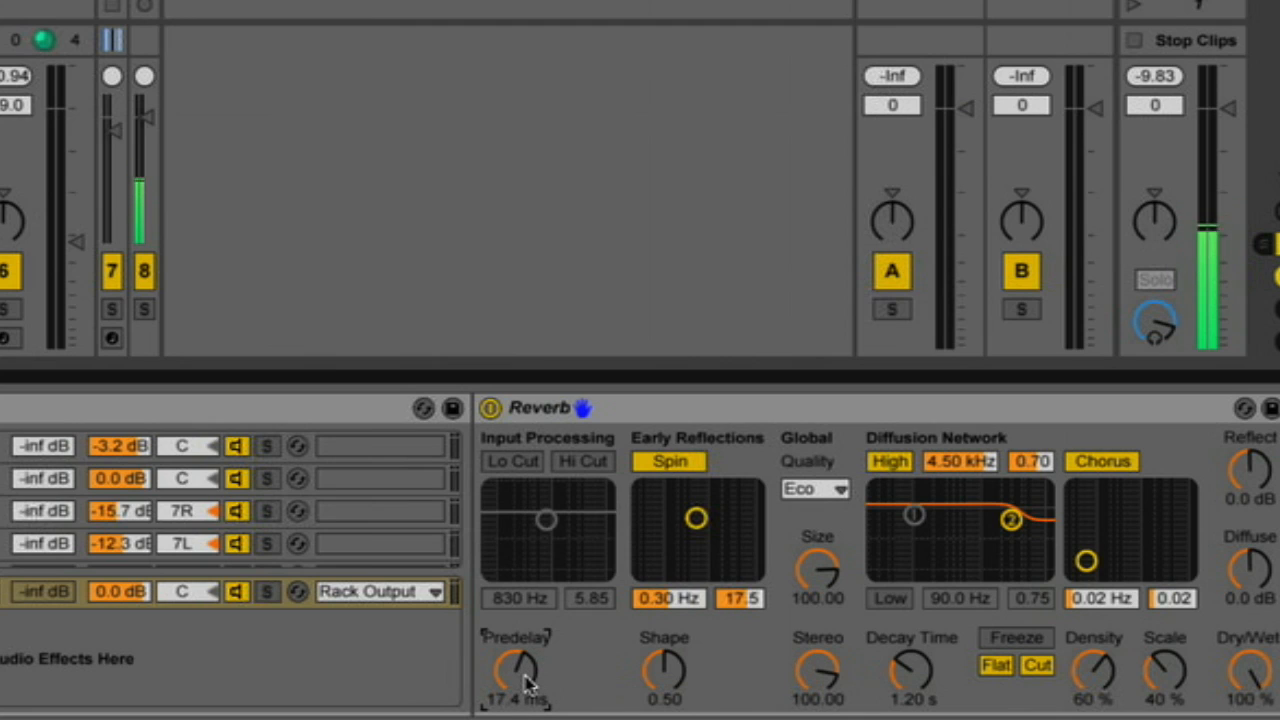
pyautogui.moveTo(528, 684); pyautogui.dragTo(528, 681)
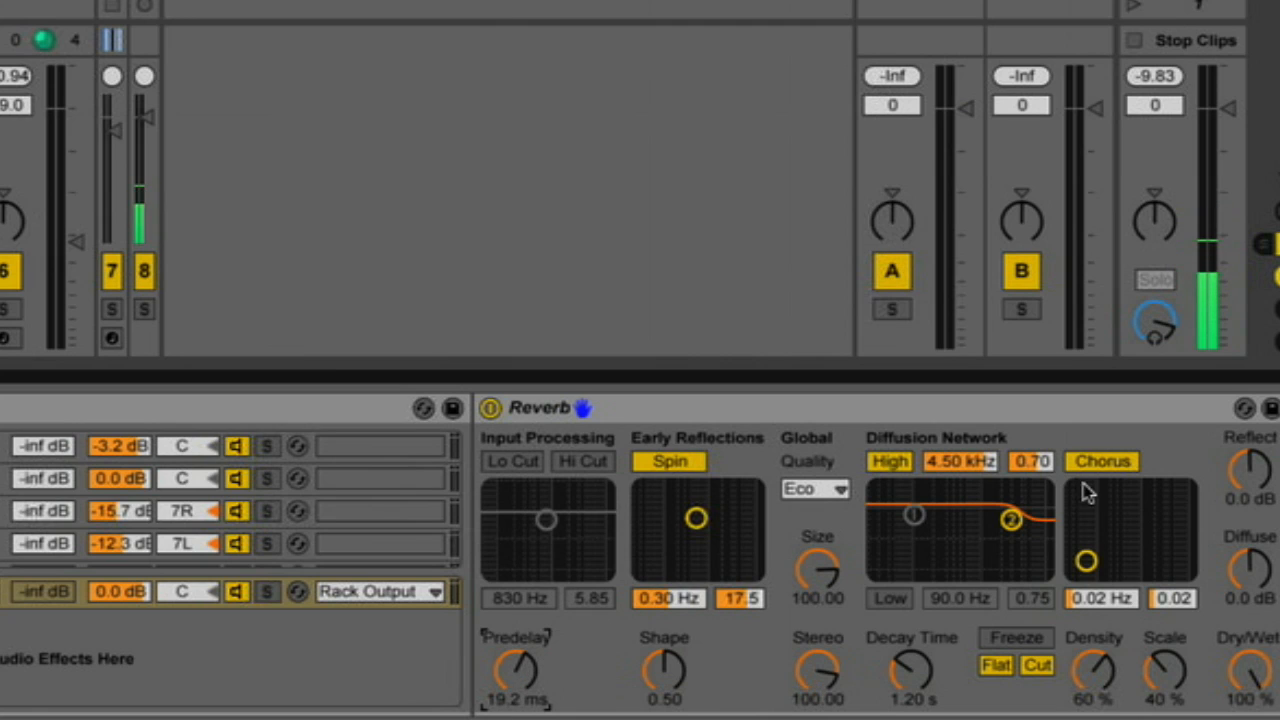
# Step: Set the Reverb's Decay Time to 452 ms and its Diffuse level to 3.0 dB
pyautogui.moveTo(911, 670); pyautogui.dragTo(911, 690)
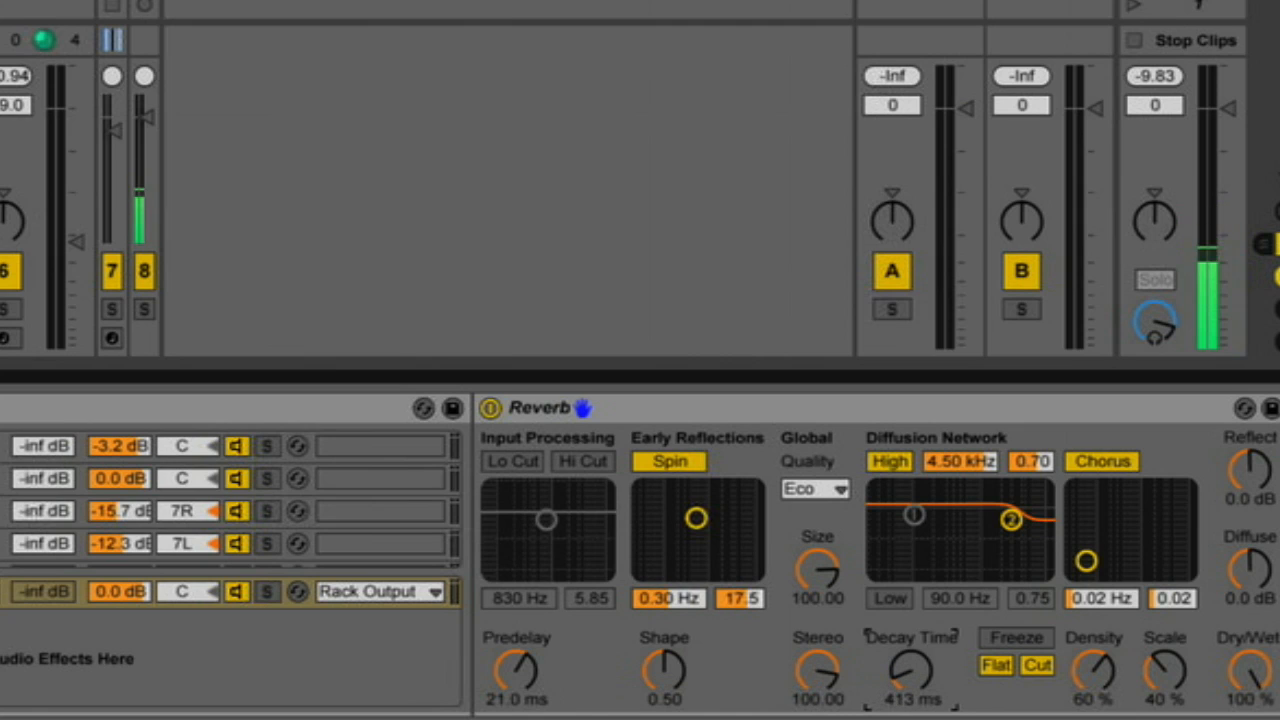
pyautogui.moveTo(911, 671); pyautogui.dragTo(911, 666)
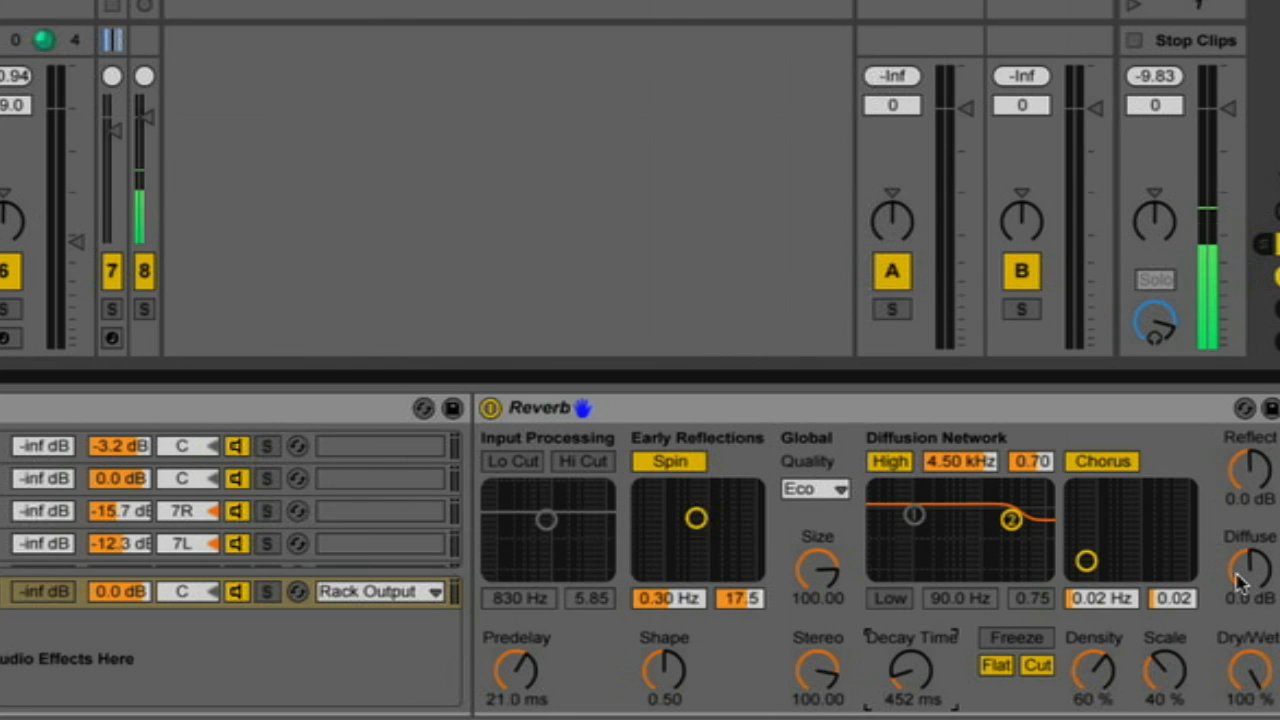
pyautogui.moveTo(1240, 585); pyautogui.dragTo(1250, 566)
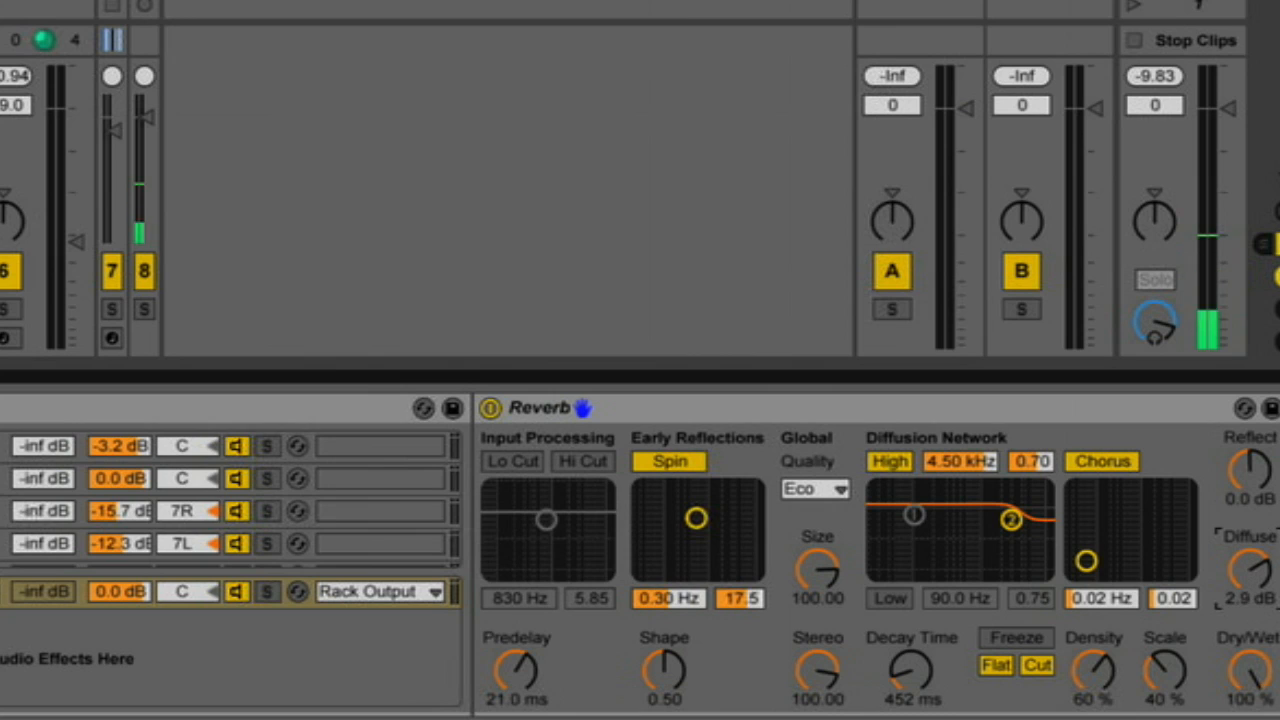
# Step: Set the Reverb's Reflect level to 2.2 dB, with the early reflections Spin at 1.19 Hz and 44.7 and Shape at 1.00
pyautogui.click(1246, 480)
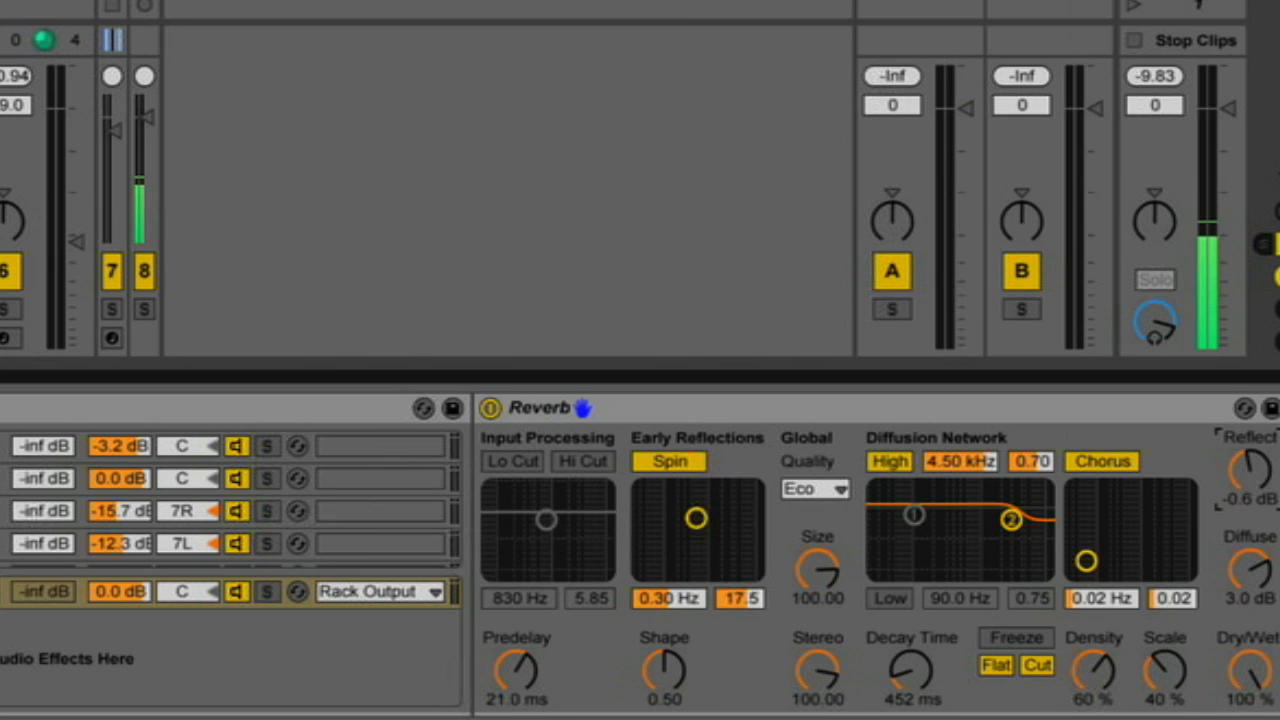
pyautogui.moveTo(1246, 480); pyautogui.dragTo(1246, 476)
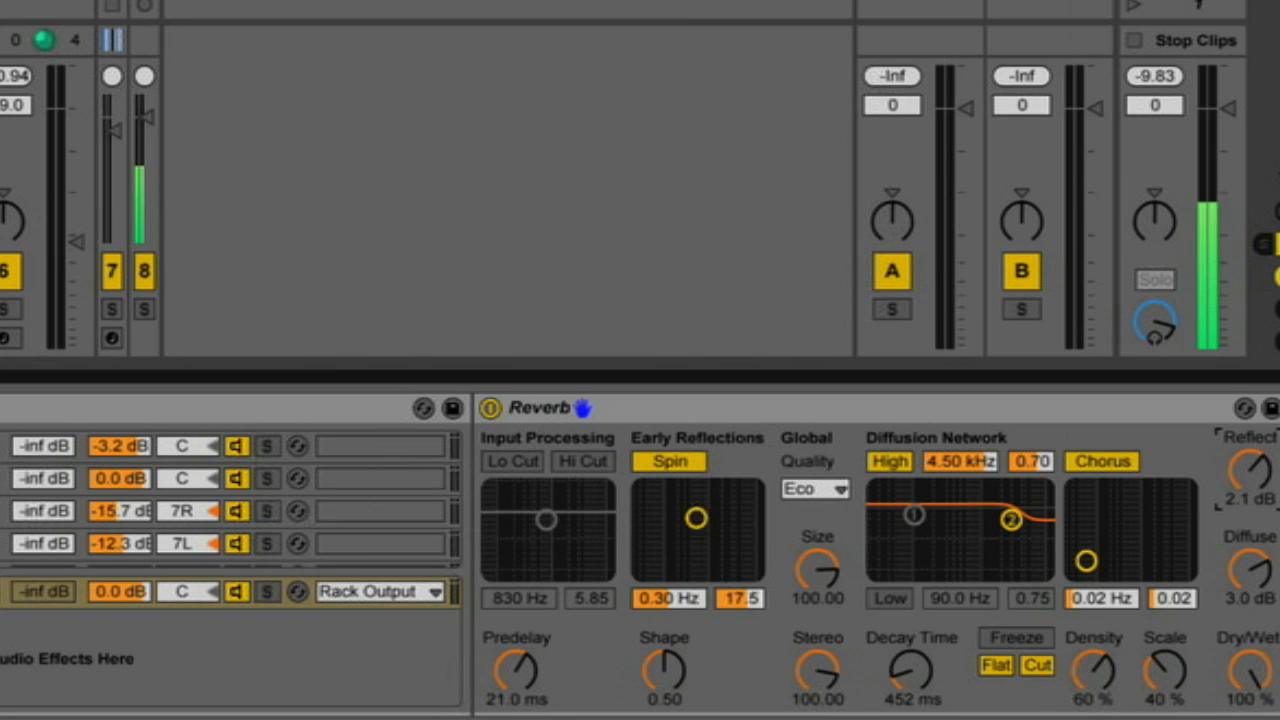
pyautogui.click(1244, 474)
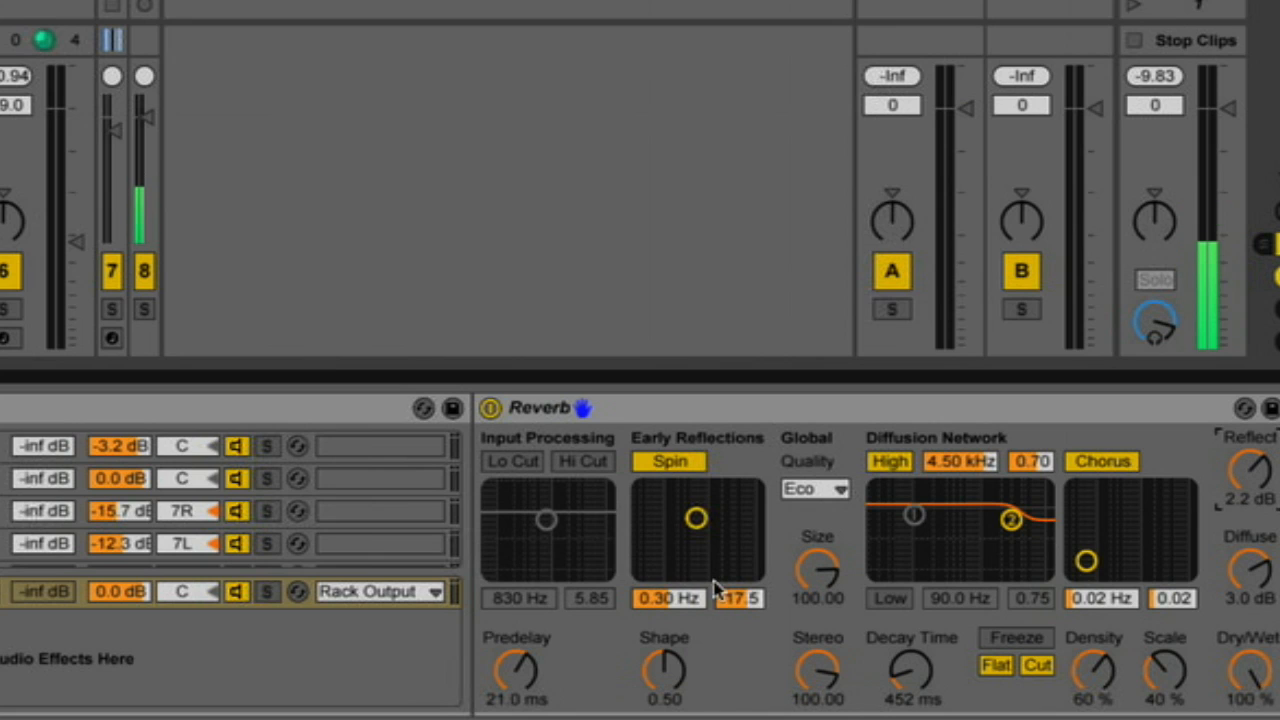
pyautogui.moveTo(693, 528); pyautogui.dragTo(751, 493)
pyautogui.moveTo(688, 648); pyautogui.dragTo(688, 602)
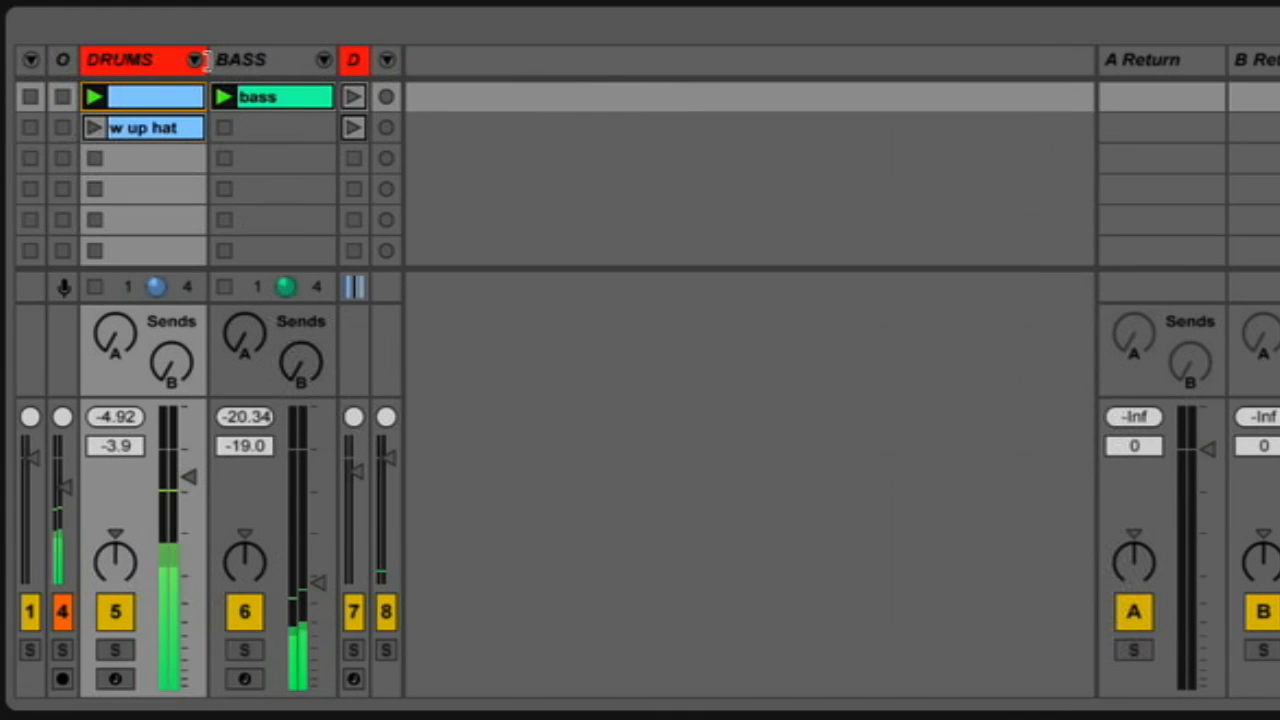
# Step: Unfold the DRUMS track's chains in the mixer and set the BigTechnoSnare chain's send a to 0.0 dB
pyautogui.click(195, 60)
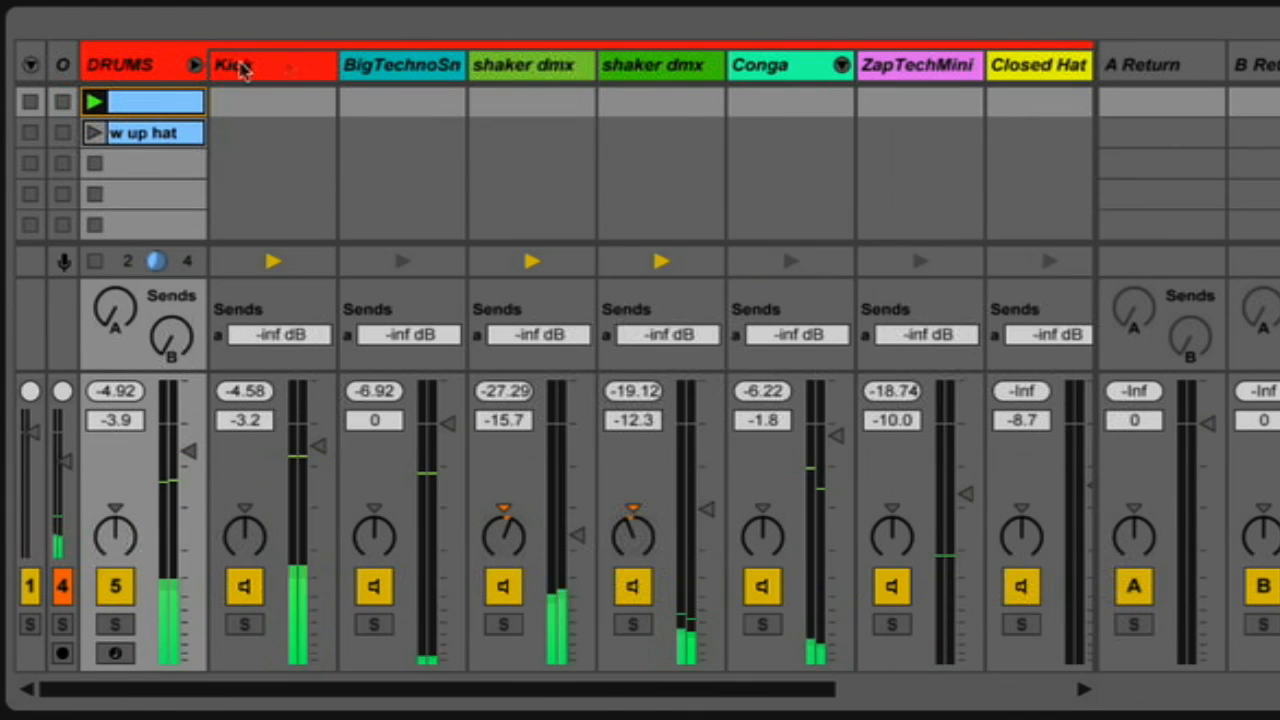
pyautogui.click(280, 68)
pyautogui.click(420, 64)
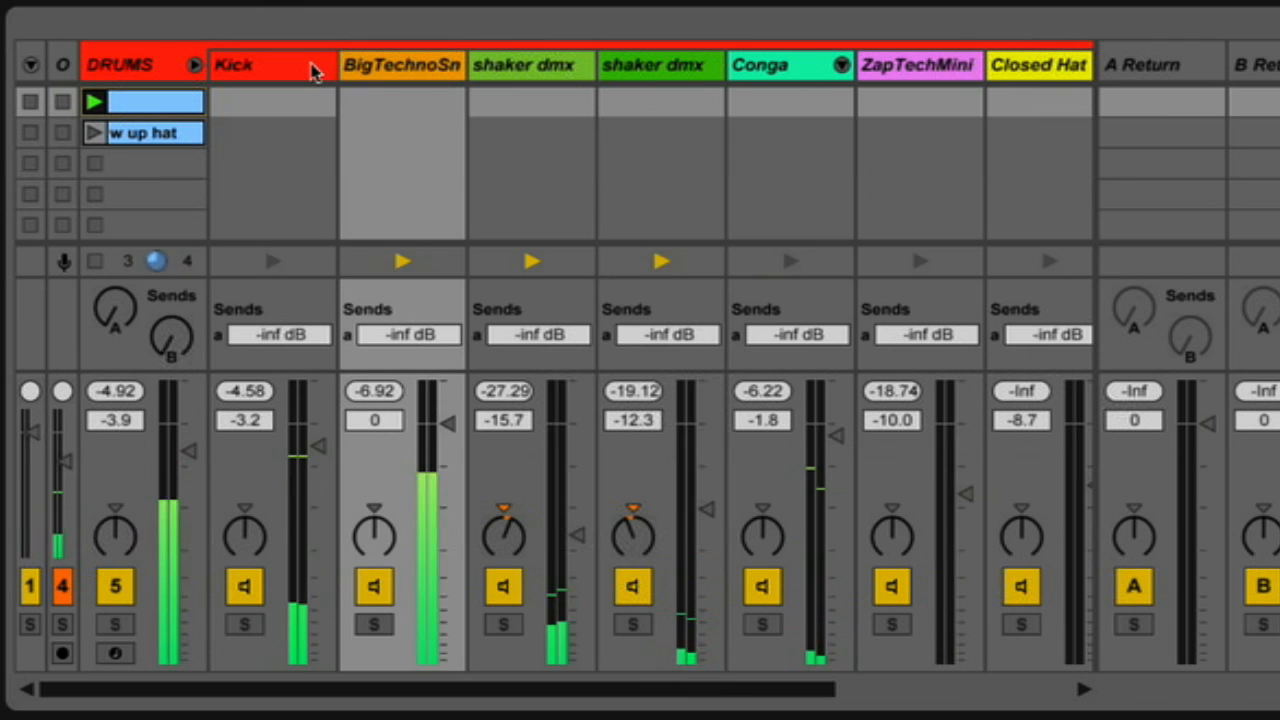
pyautogui.click(529, 60)
pyautogui.click(420, 63)
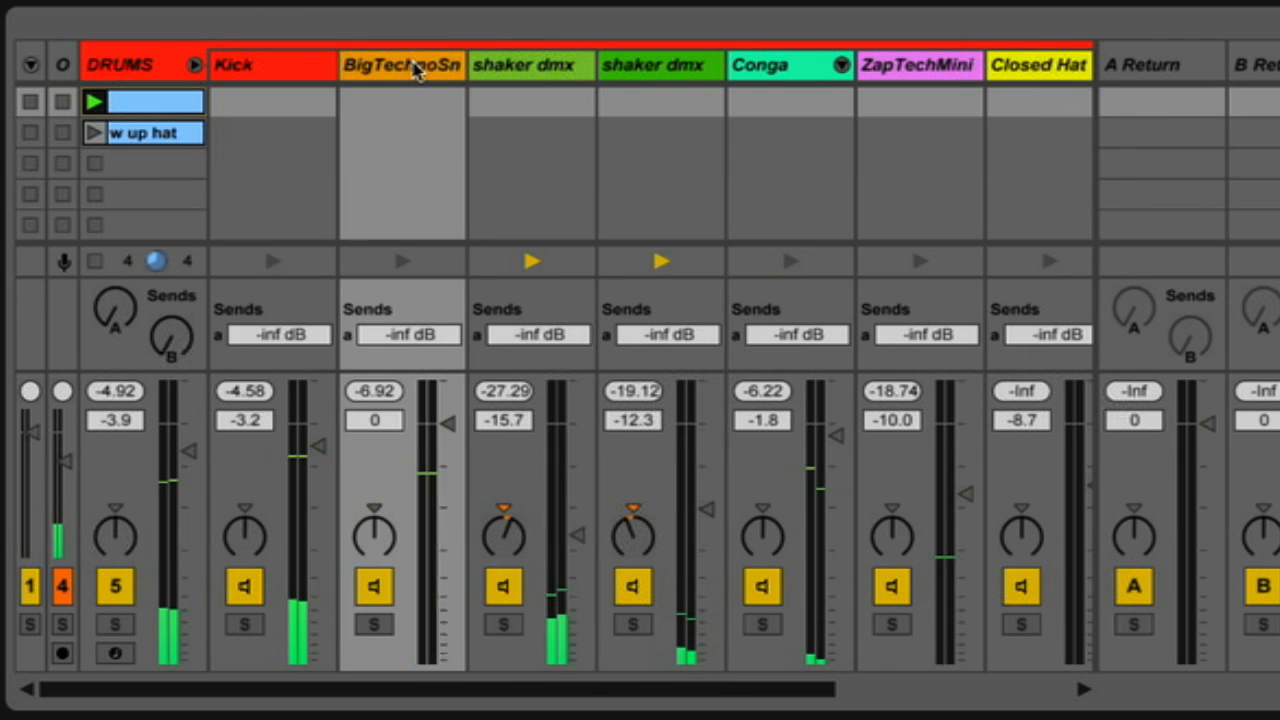
pyautogui.click(258, 72)
pyautogui.click(420, 65)
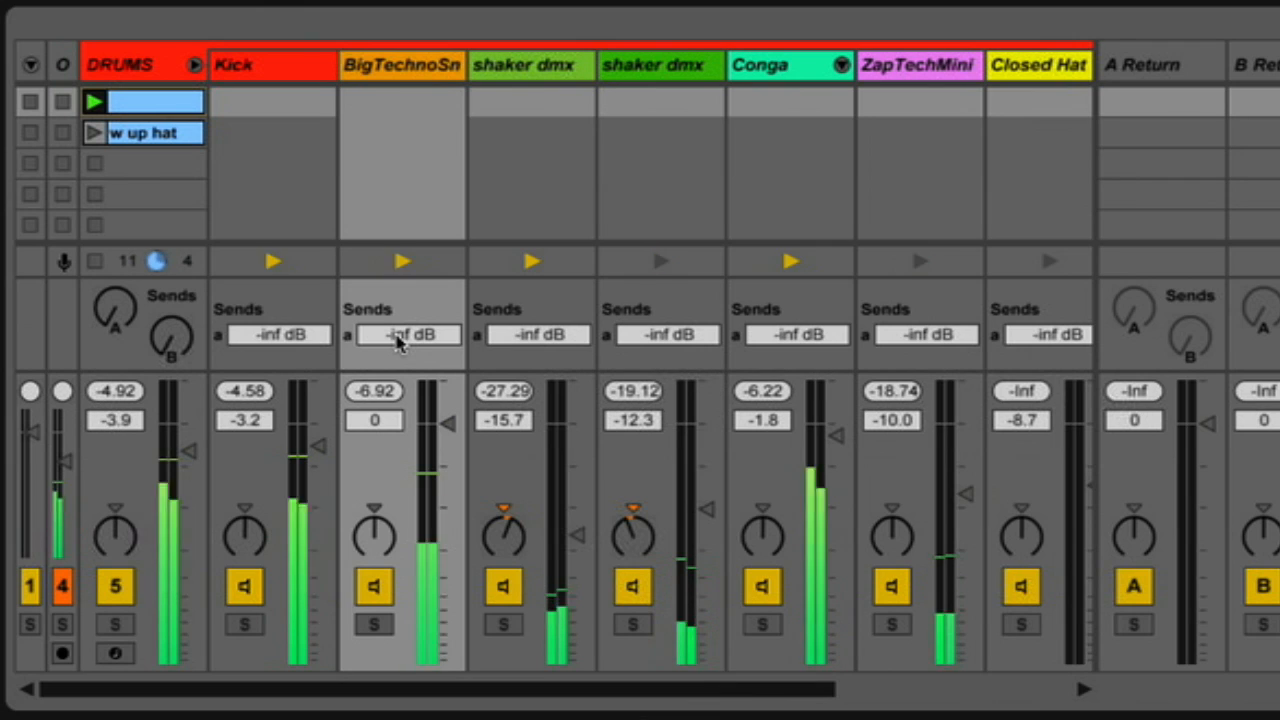
pyautogui.moveTo(398, 342); pyautogui.dragTo(398, 240)
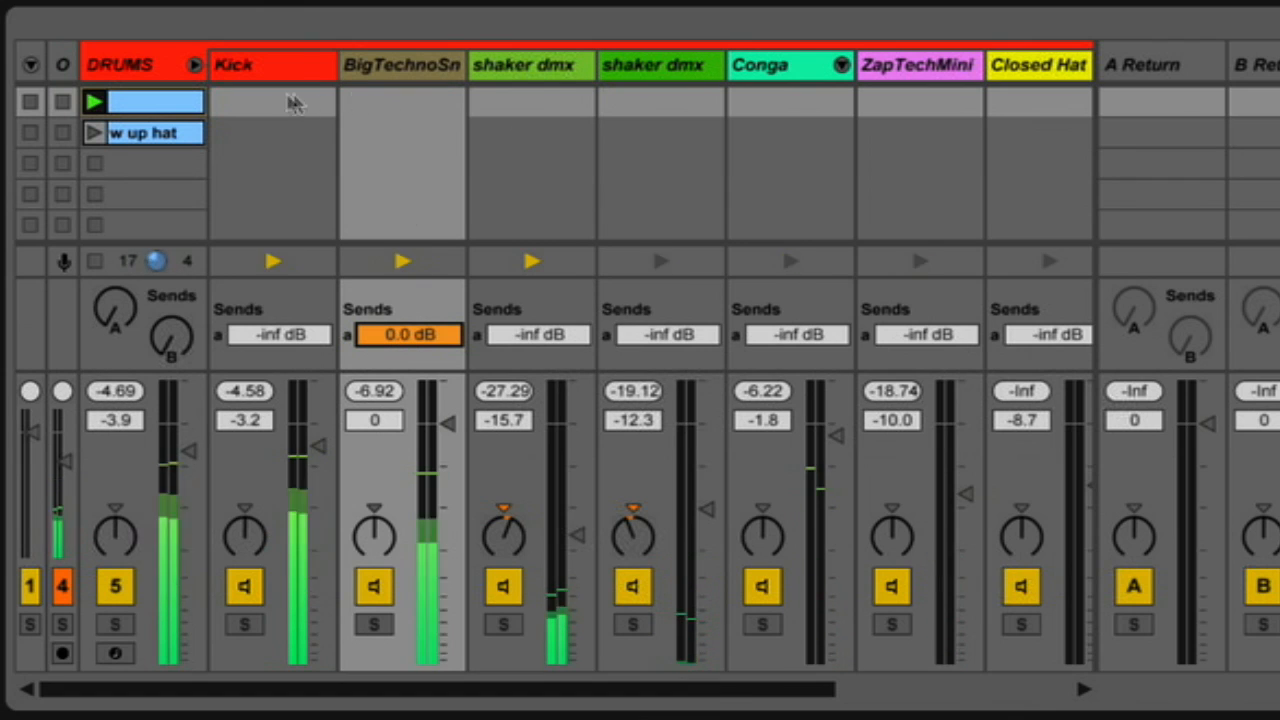
# Step: Display the Reverb return chain's device and start playback with the BigTechnoSnare chain soloed
pyautogui.hscroll(4, 580, 149)
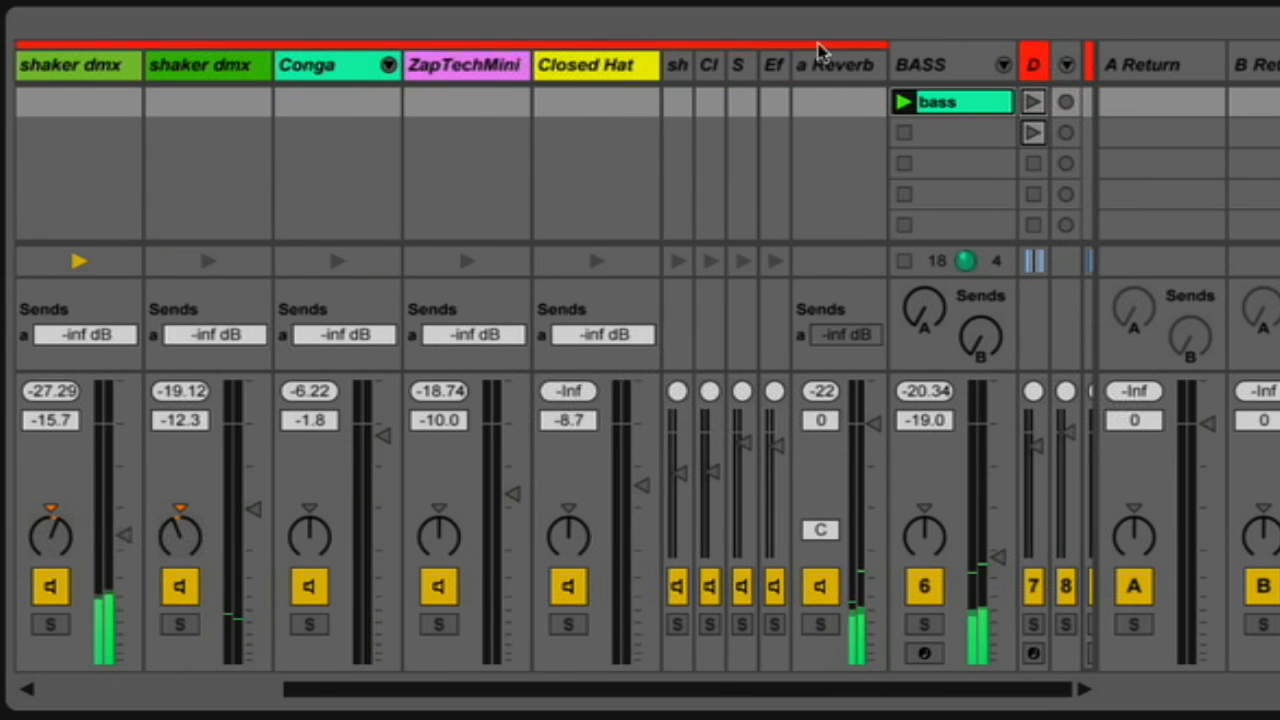
pyautogui.click(834, 68)
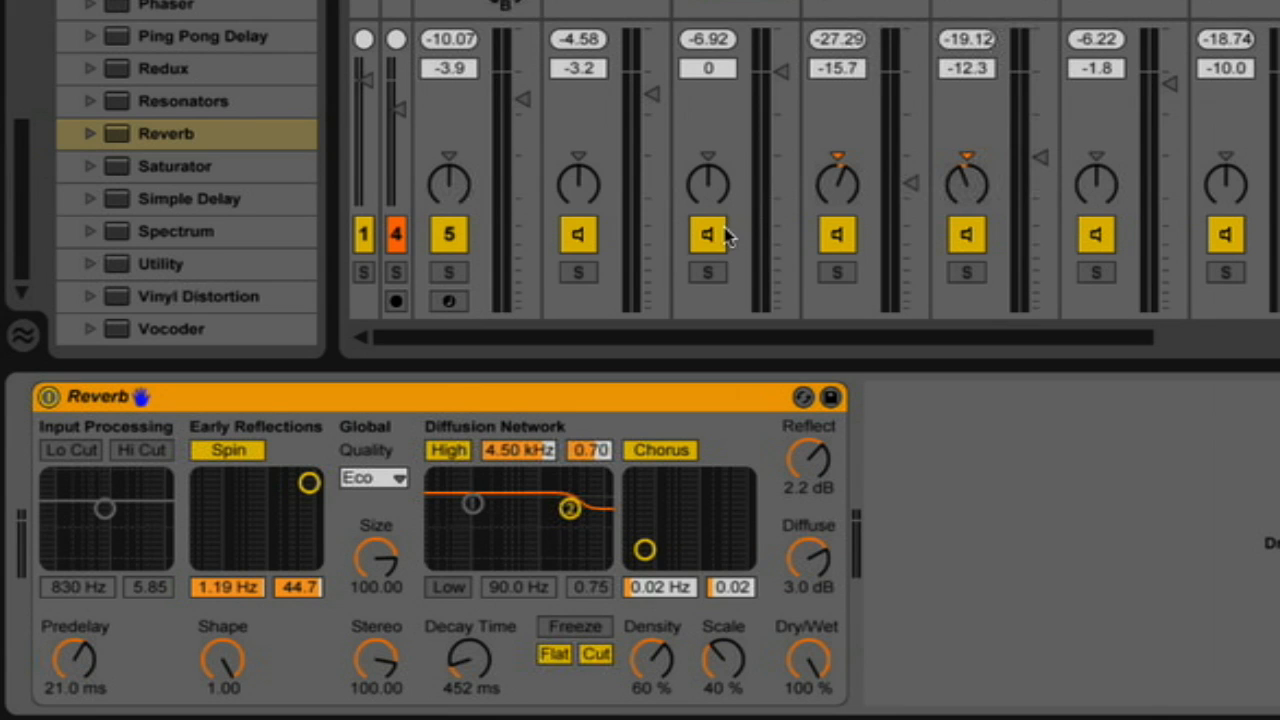
pyautogui.click(708, 273)
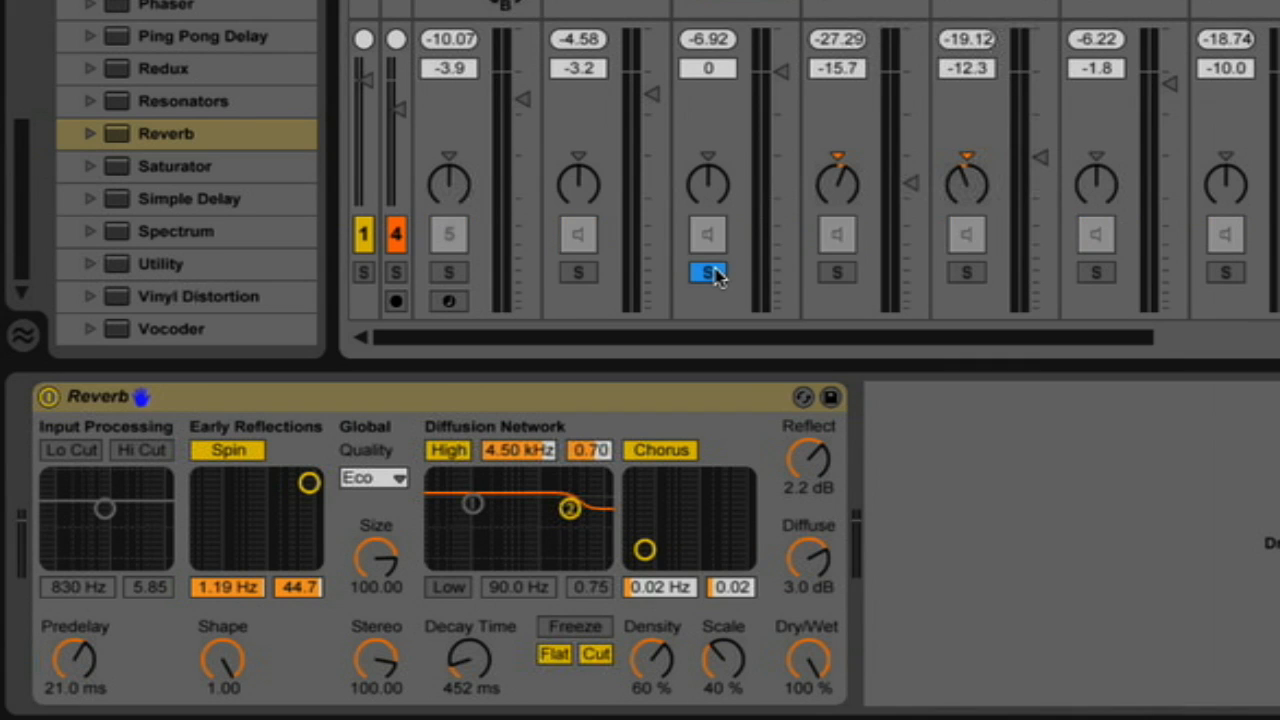
pyautogui.press('space')
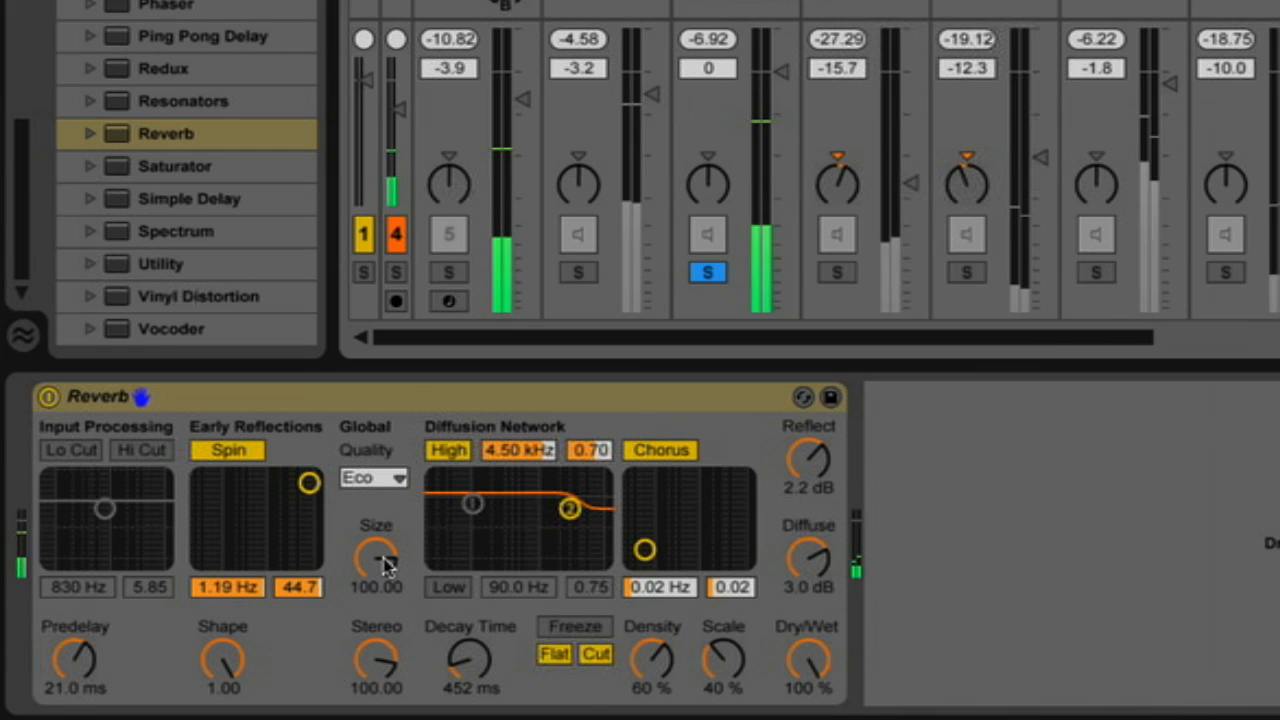
# Step: Reduce the Reverb's Size to 1.40 and its Shape to 0.00
pyautogui.moveTo(373, 557); pyautogui.dragTo(373, 617)
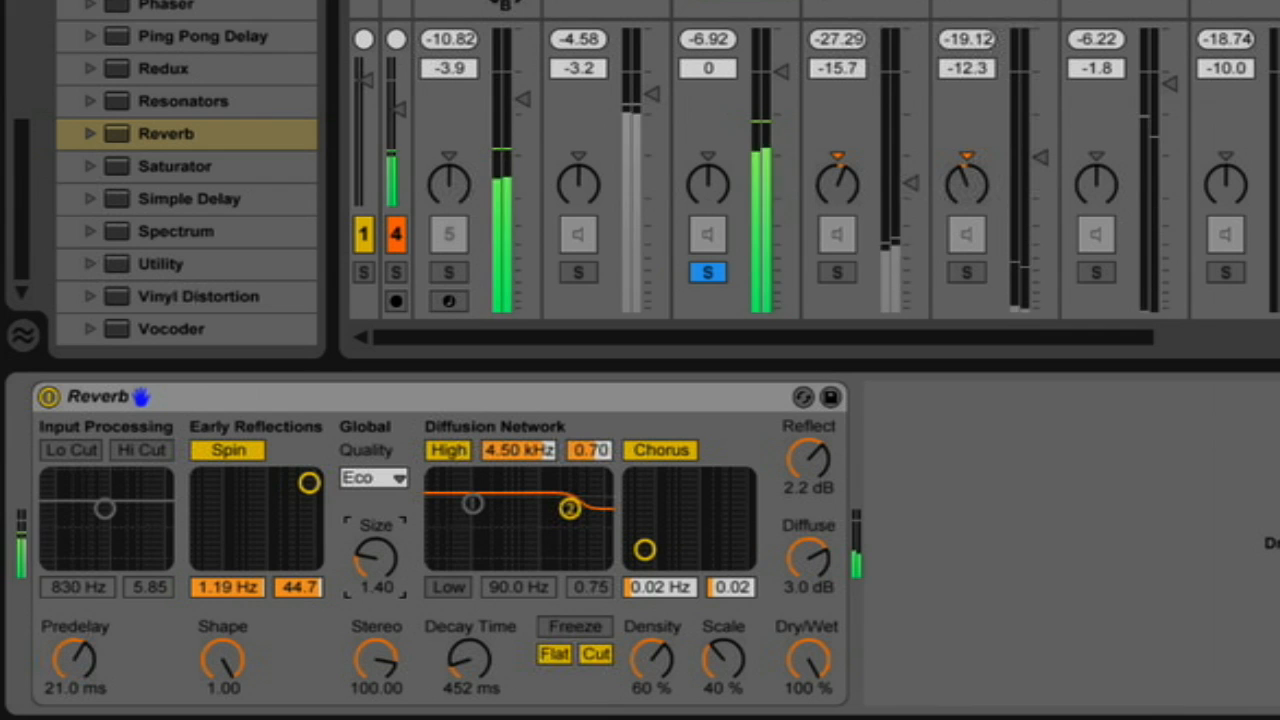
pyautogui.click(226, 658)
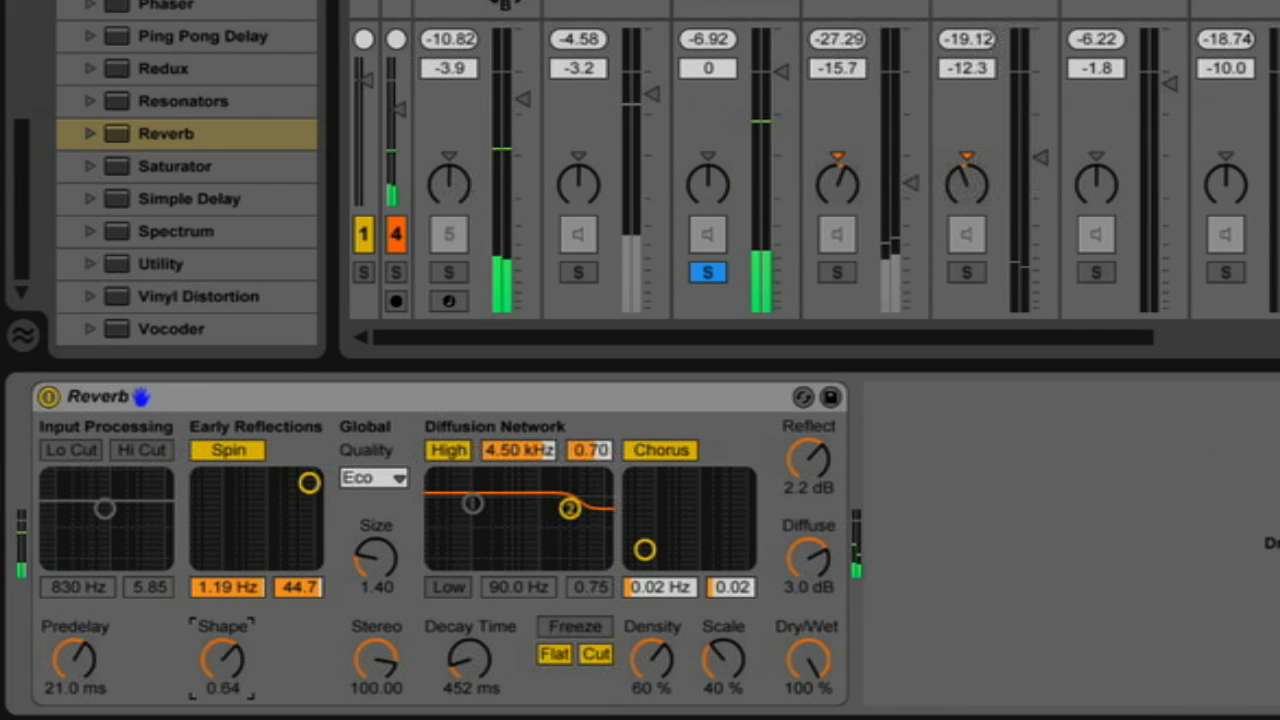
pyautogui.moveTo(222, 658); pyautogui.dragTo(222, 695)
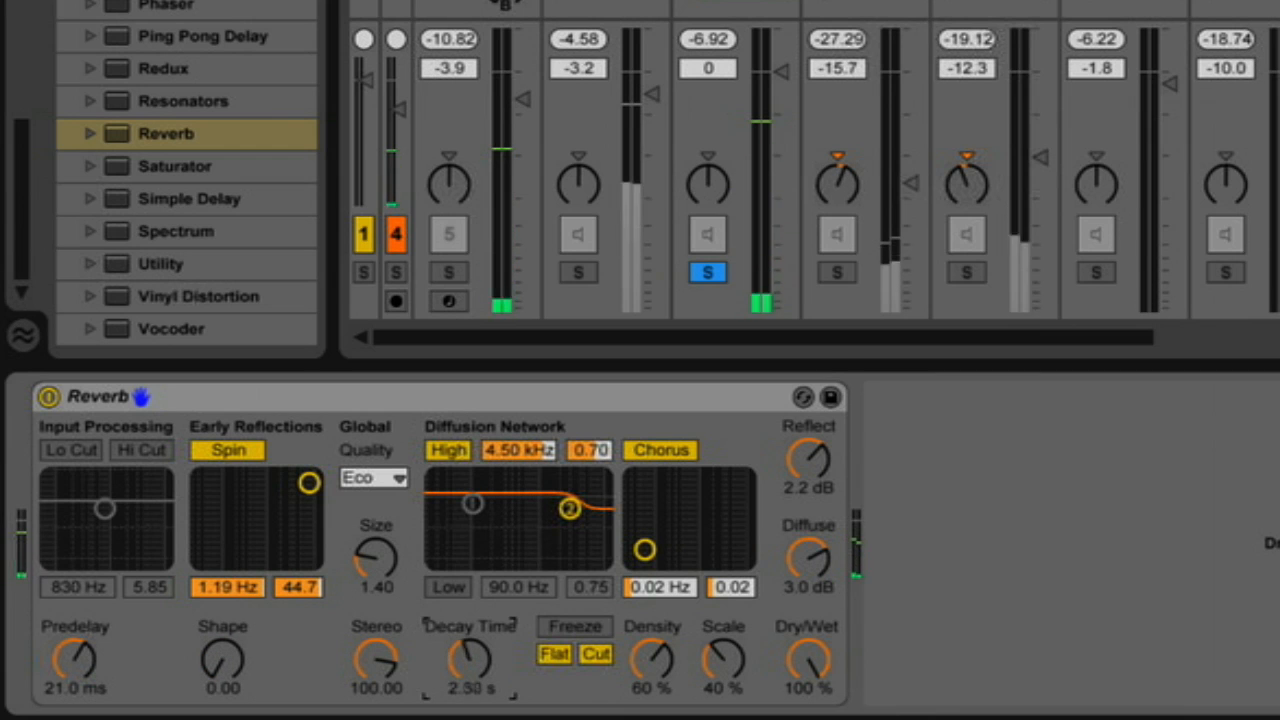
# Step: Set the Reverb's Decay Time to 287 ms and lower the diffusion network's High filter to 3.11 kHz and 0.20
pyautogui.moveTo(470, 658); pyautogui.dragTo(470, 696)
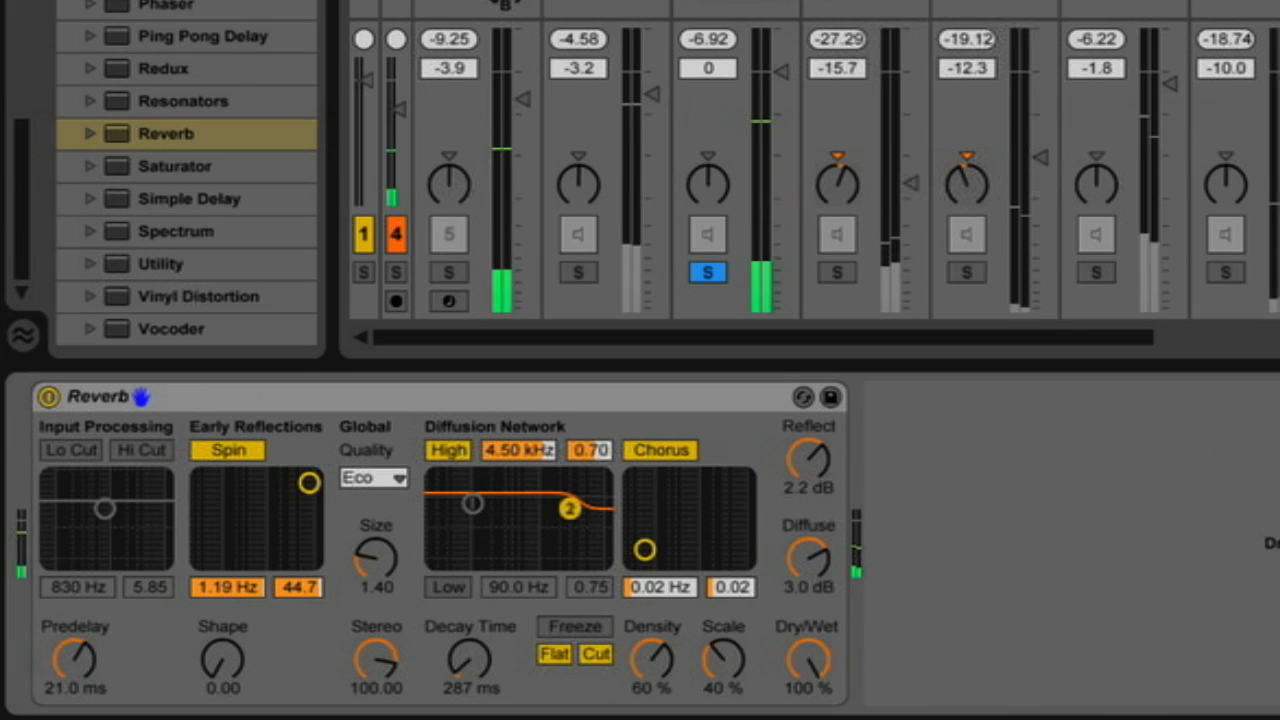
pyautogui.moveTo(569, 509); pyautogui.dragTo(561, 559)
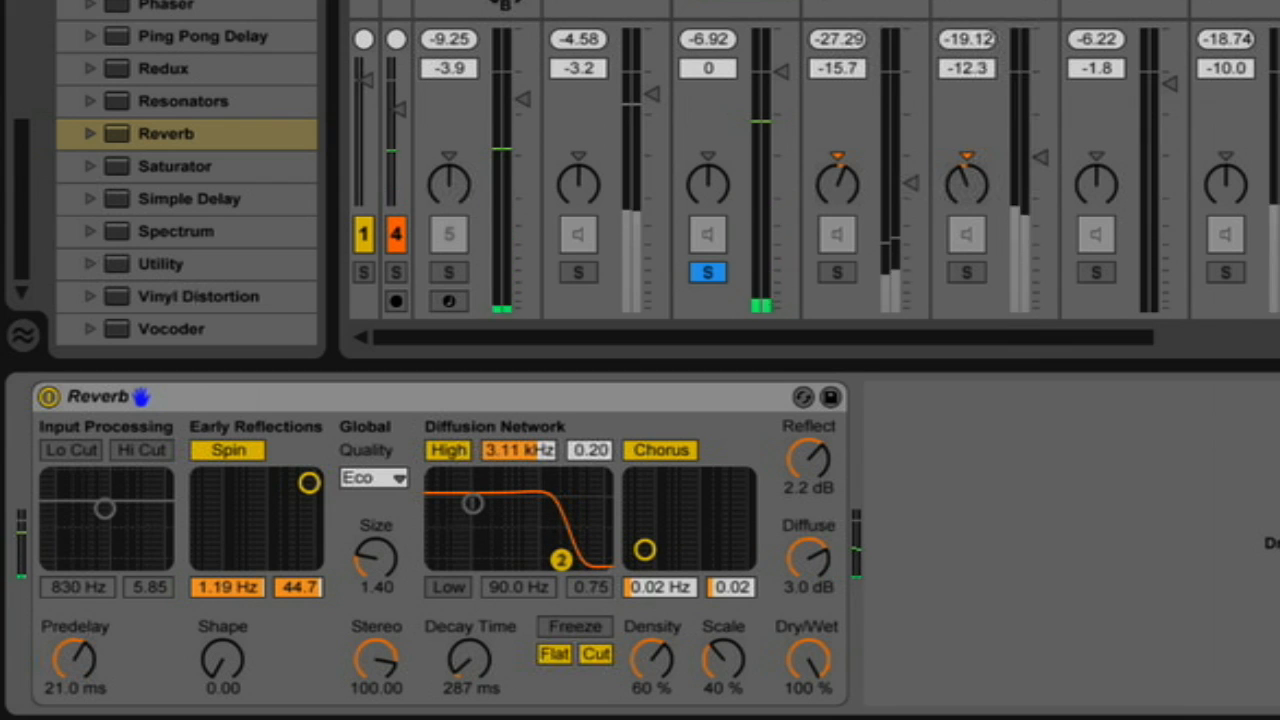
# Step: Enable the Reverb's diffusion network Low filter at 298 Hz and 0.20, and turn off solo on the BigTechnoSnare chain
pyautogui.click(456, 590)
pyautogui.moveTo(472, 503); pyautogui.dragTo(503, 560)
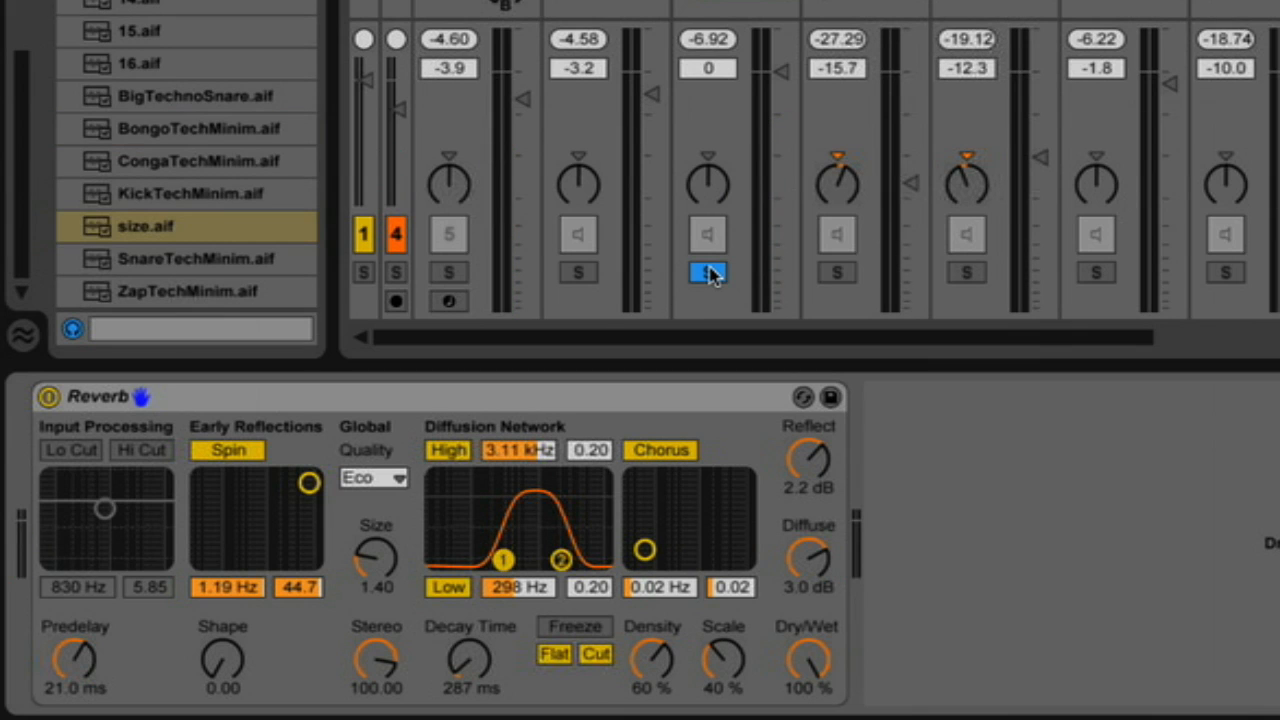
pyautogui.click(708, 273)
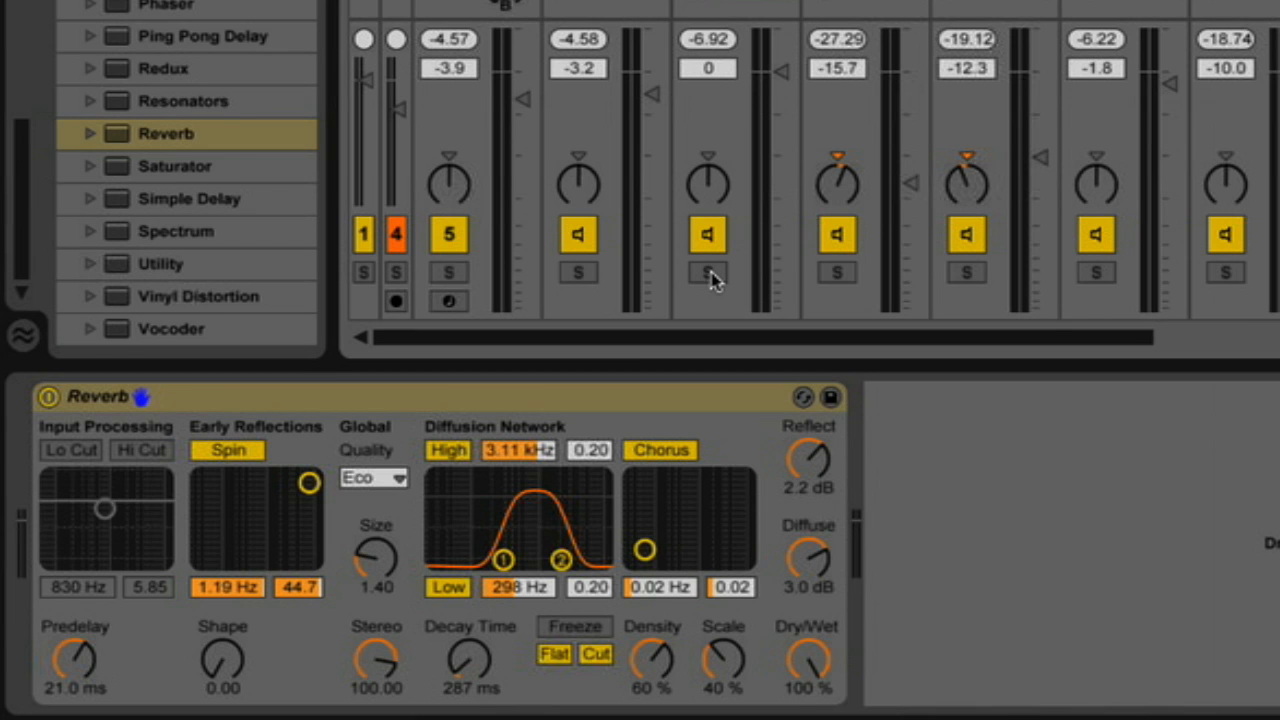
# Step: Start playback and set the BigTechnoSnare chain's send a to -9.0 dB
pyautogui.press('space')
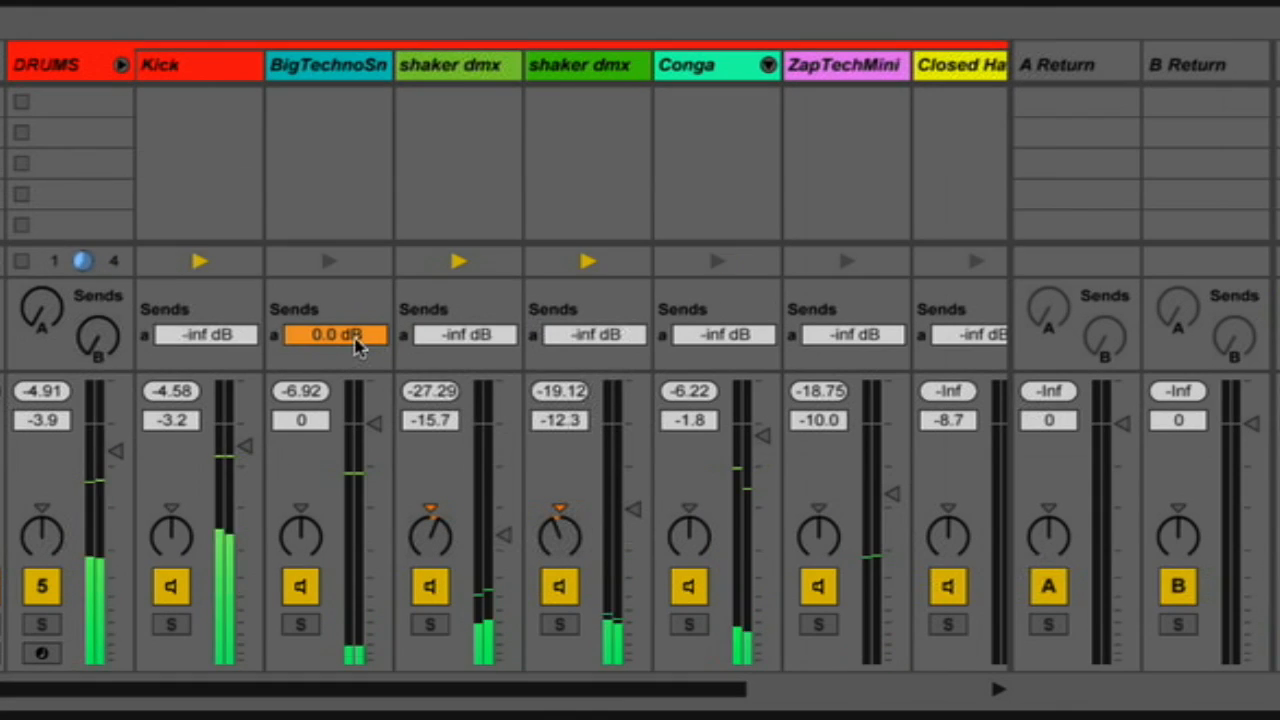
pyautogui.moveTo(336, 335); pyautogui.dragTo(336, 376)
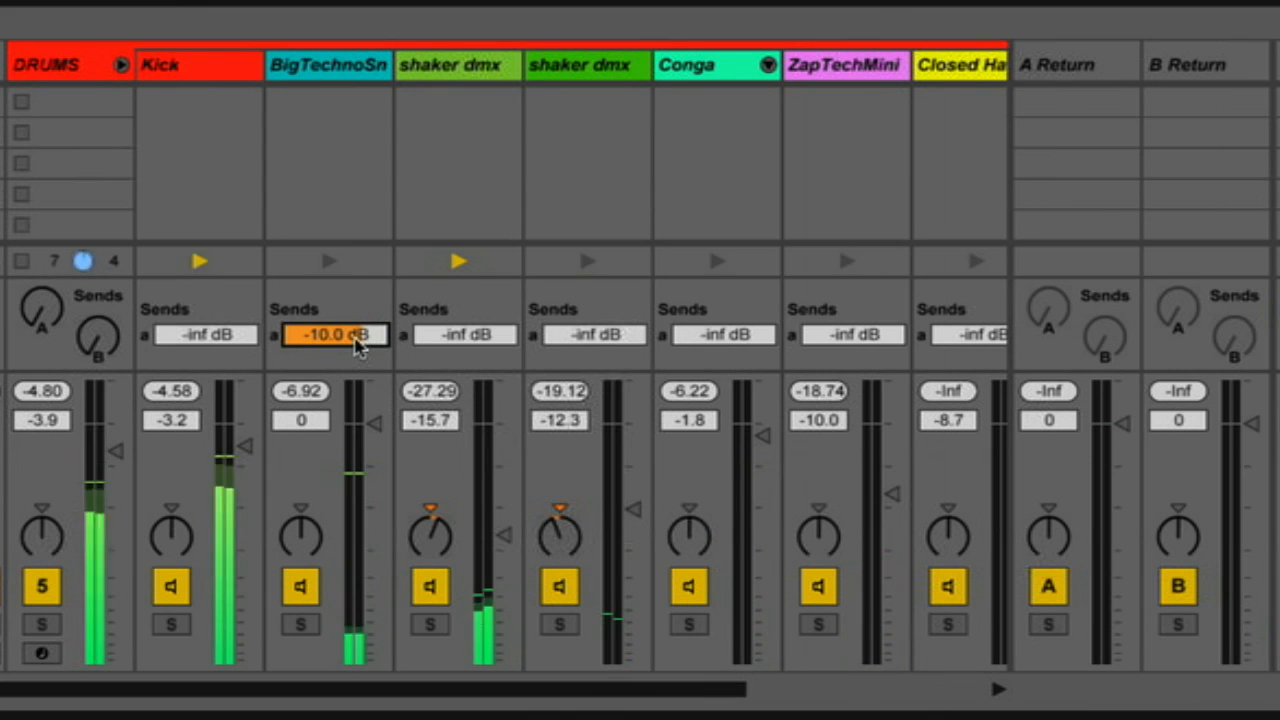
pyautogui.moveTo(356, 340); pyautogui.dragTo(356, 440)
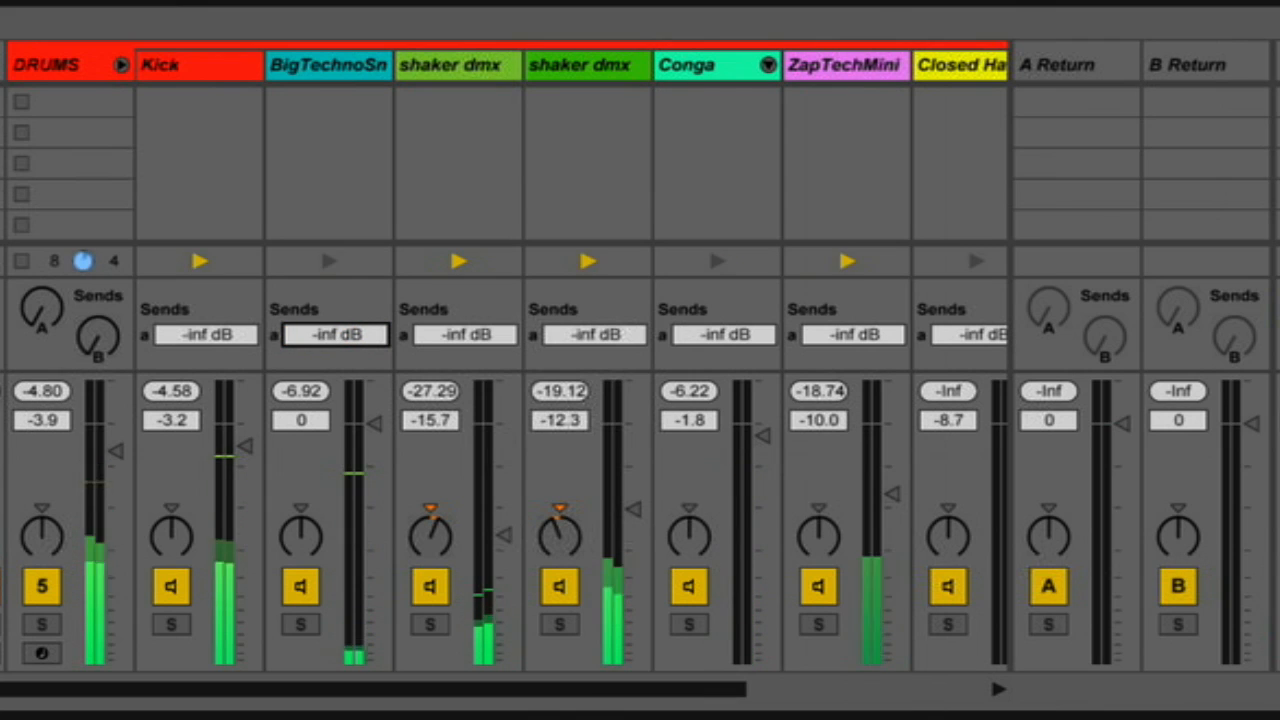
pyautogui.moveTo(356, 340); pyautogui.dragTo(356, 248)
pyautogui.moveTo(356, 342); pyautogui.dragTo(356, 339)
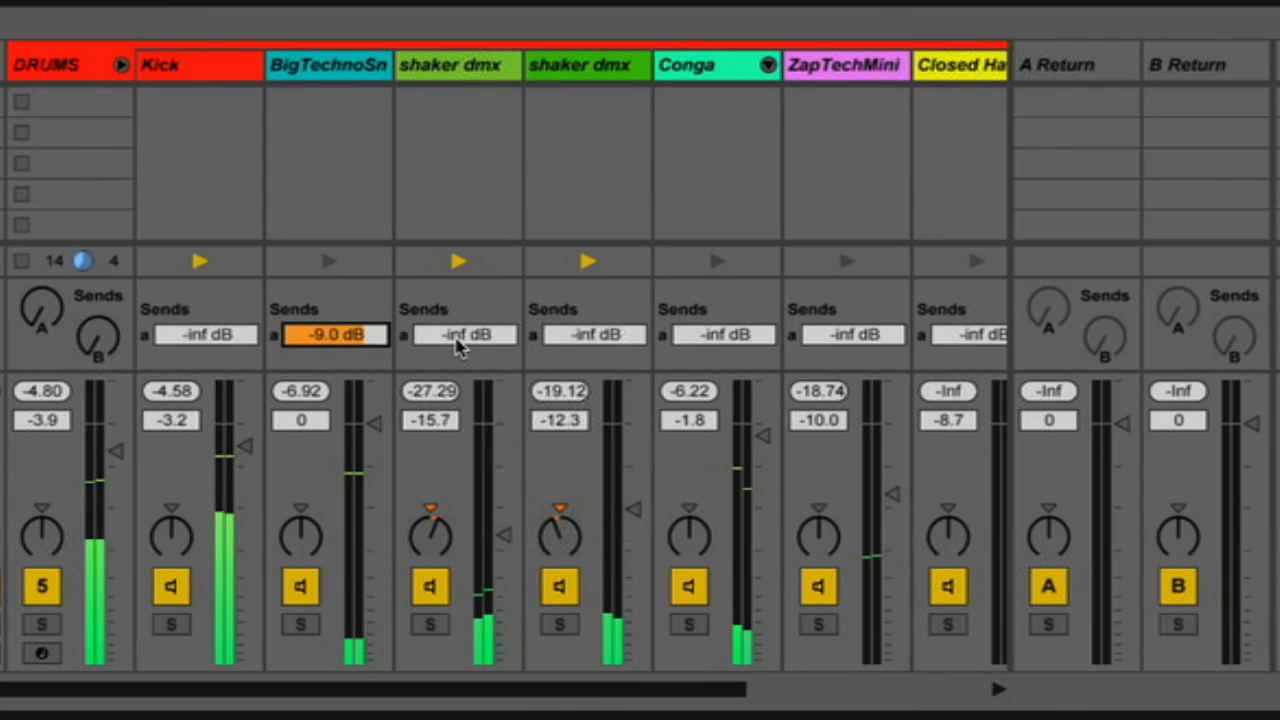
# Step: Set send a to -1.0 dB on the first shaker dmx chain and -4.0 dB on the second
pyautogui.moveTo(457, 345); pyautogui.dragTo(457, 318)
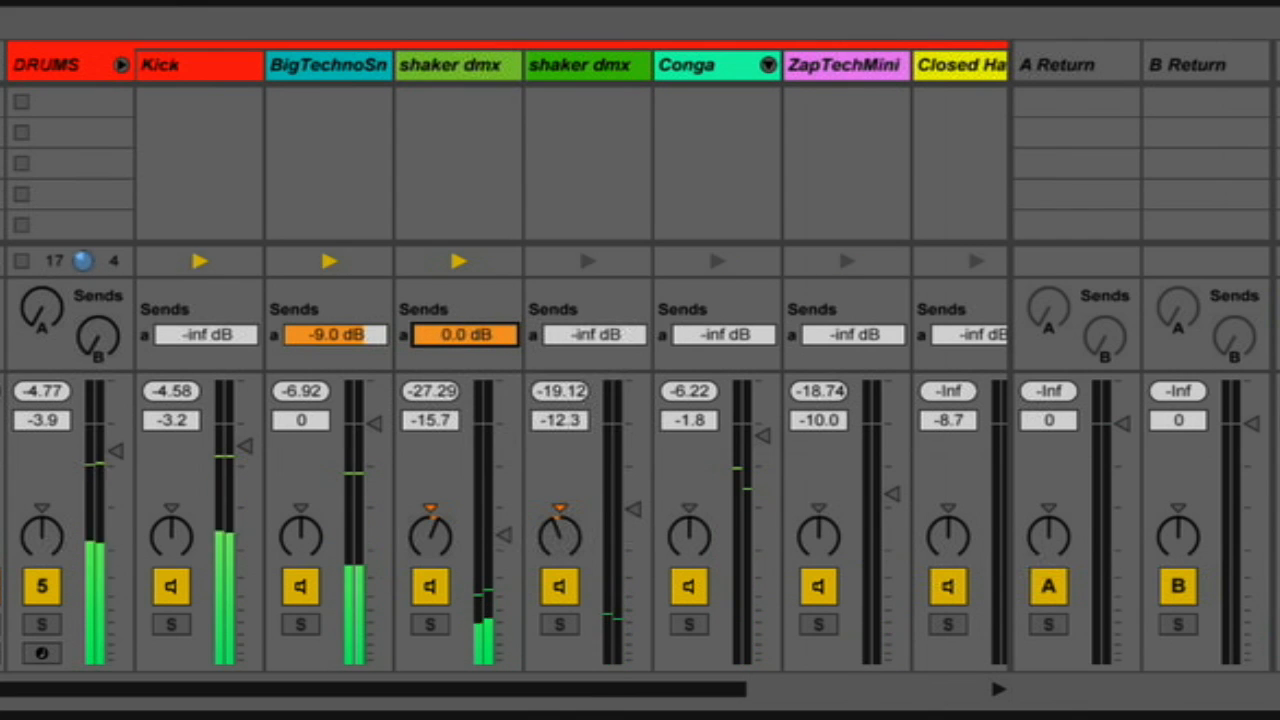
pyautogui.moveTo(465, 334); pyautogui.dragTo(465, 322)
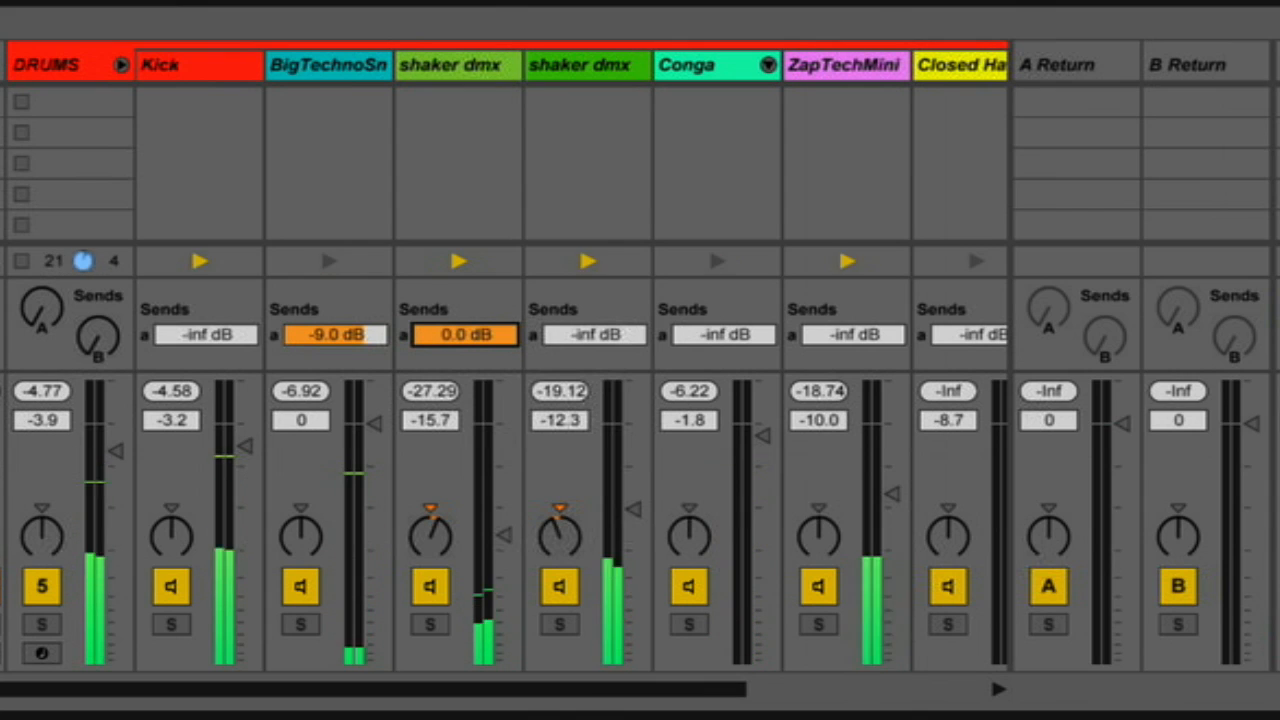
pyautogui.moveTo(465, 335)
pyautogui.mouseDown()
pyautogui.moveTo(465, 385)
pyautogui.moveTo(465, 335)
pyautogui.moveTo(460, 348)
pyautogui.mouseUp()
pyautogui.click(588, 335)
pyautogui.moveTo(588, 335); pyautogui.dragTo(588, 304)
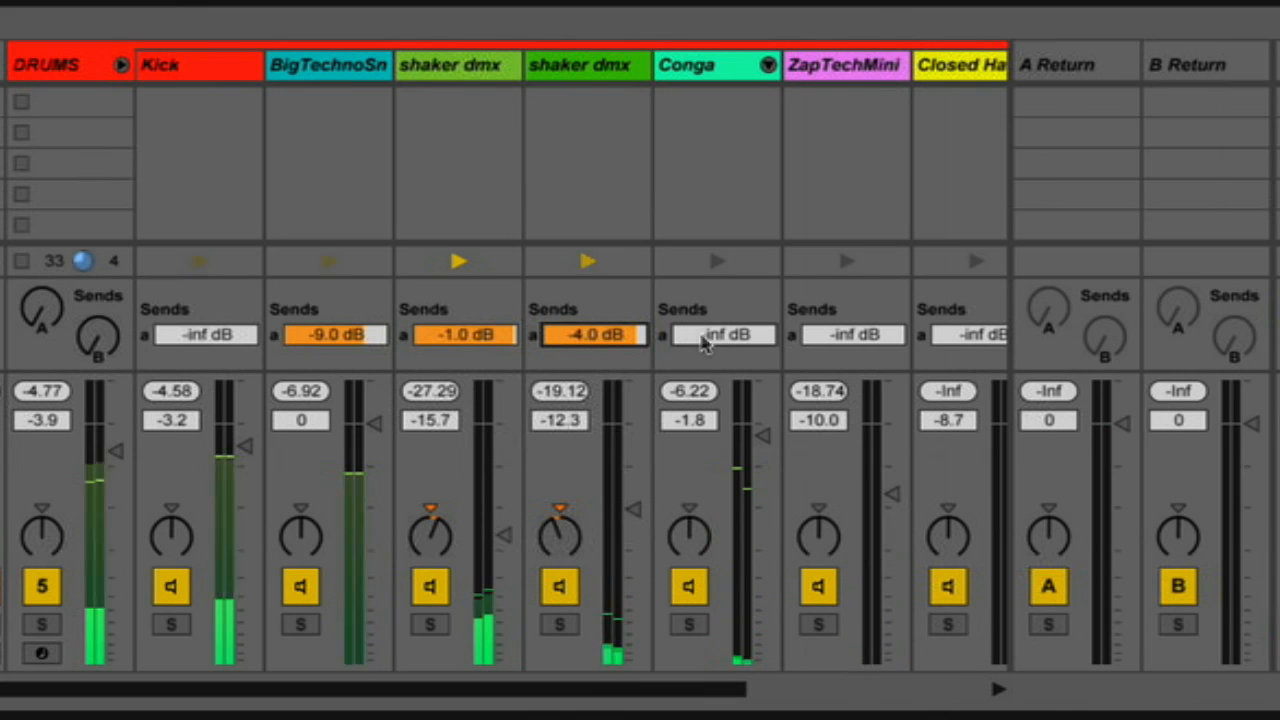
# Step: Set send a to -8.4 dB on the Conga chain, -2.8 dB on ZapTechMinim and -50.0 dB on Kick
pyautogui.moveTo(709, 337)
pyautogui.mouseDown()
pyautogui.moveTo(709, 323)
pyautogui.moveTo(703, 342)
pyautogui.mouseUp()
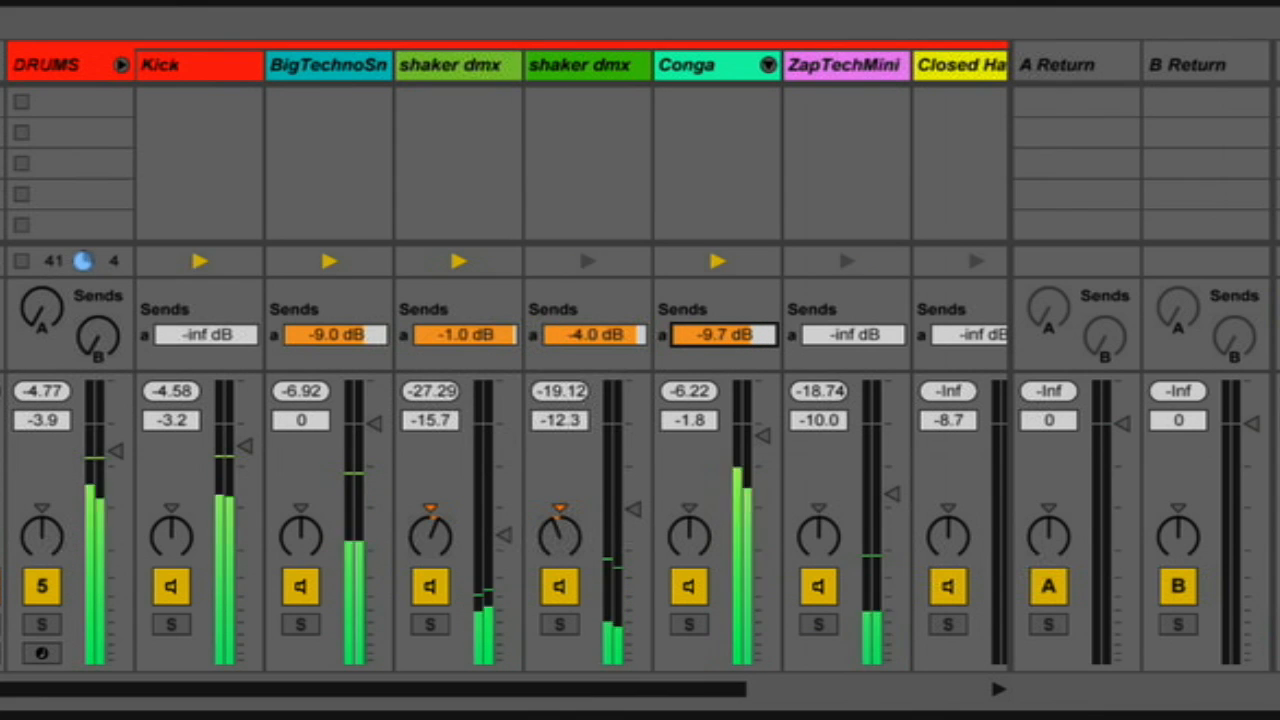
pyautogui.moveTo(724, 335); pyautogui.dragTo(724, 330)
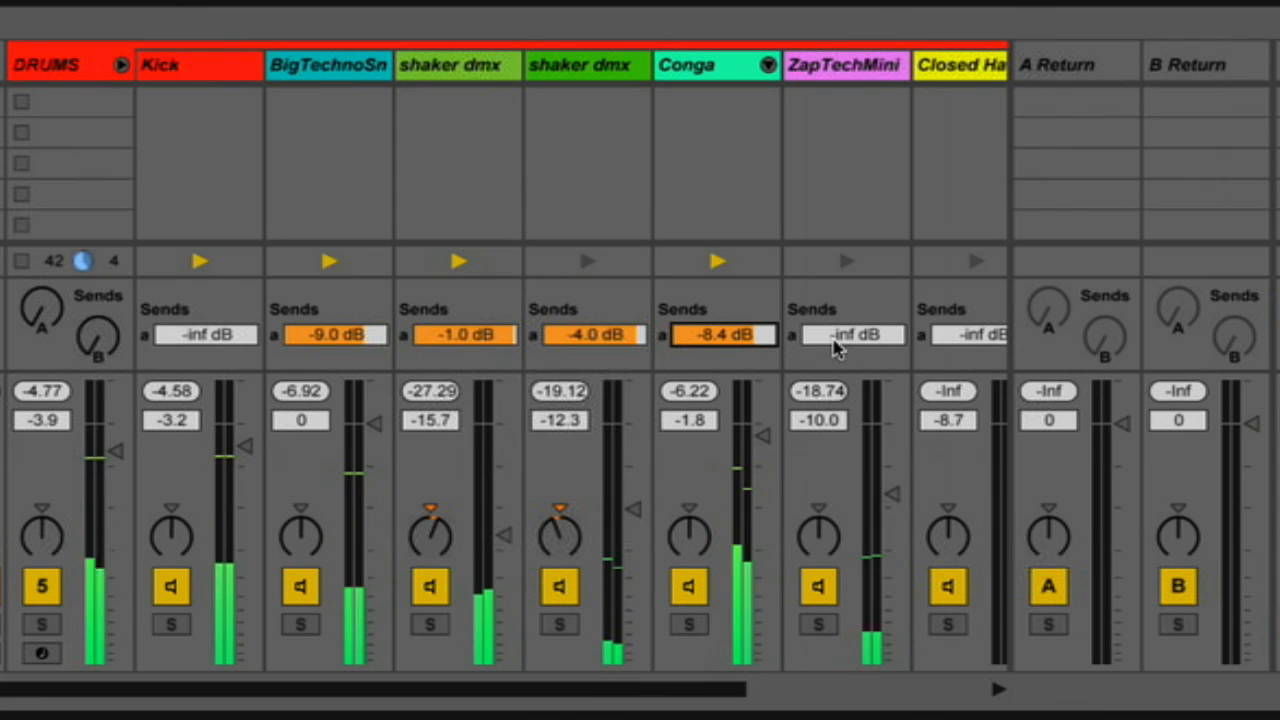
pyautogui.moveTo(850, 335); pyautogui.dragTo(850, 300)
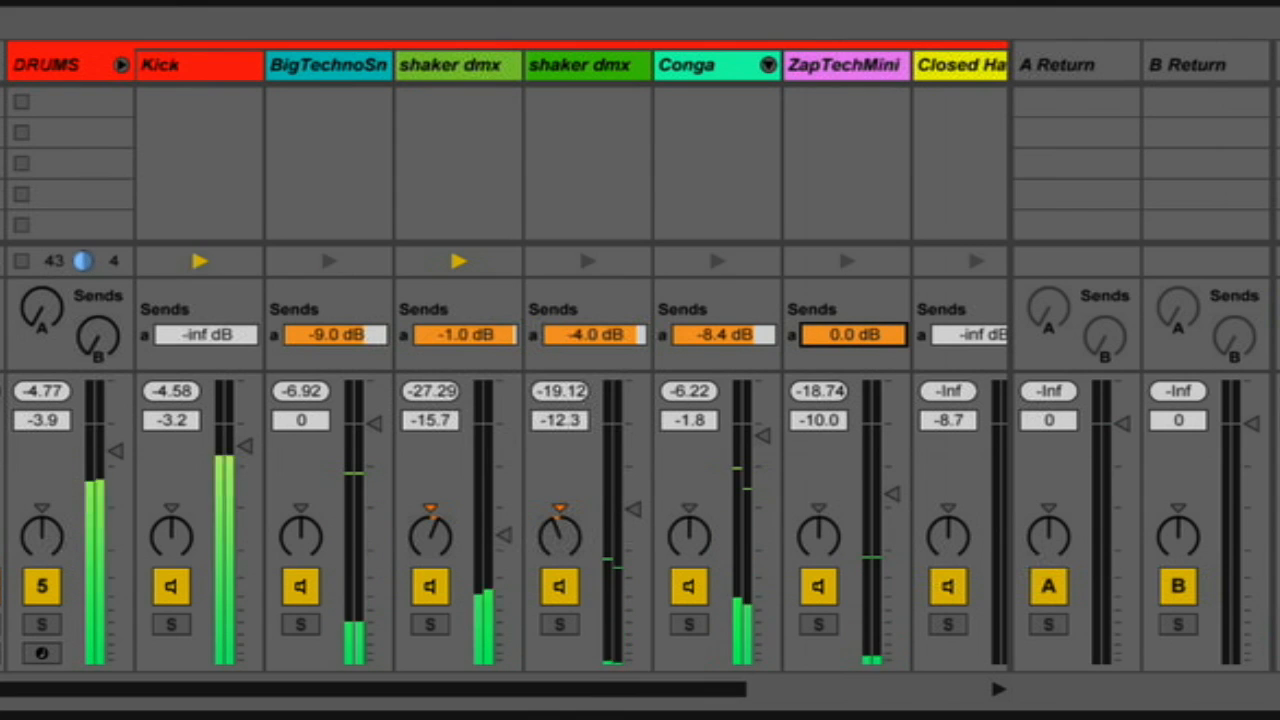
pyautogui.moveTo(836, 347); pyautogui.dragTo(836, 366)
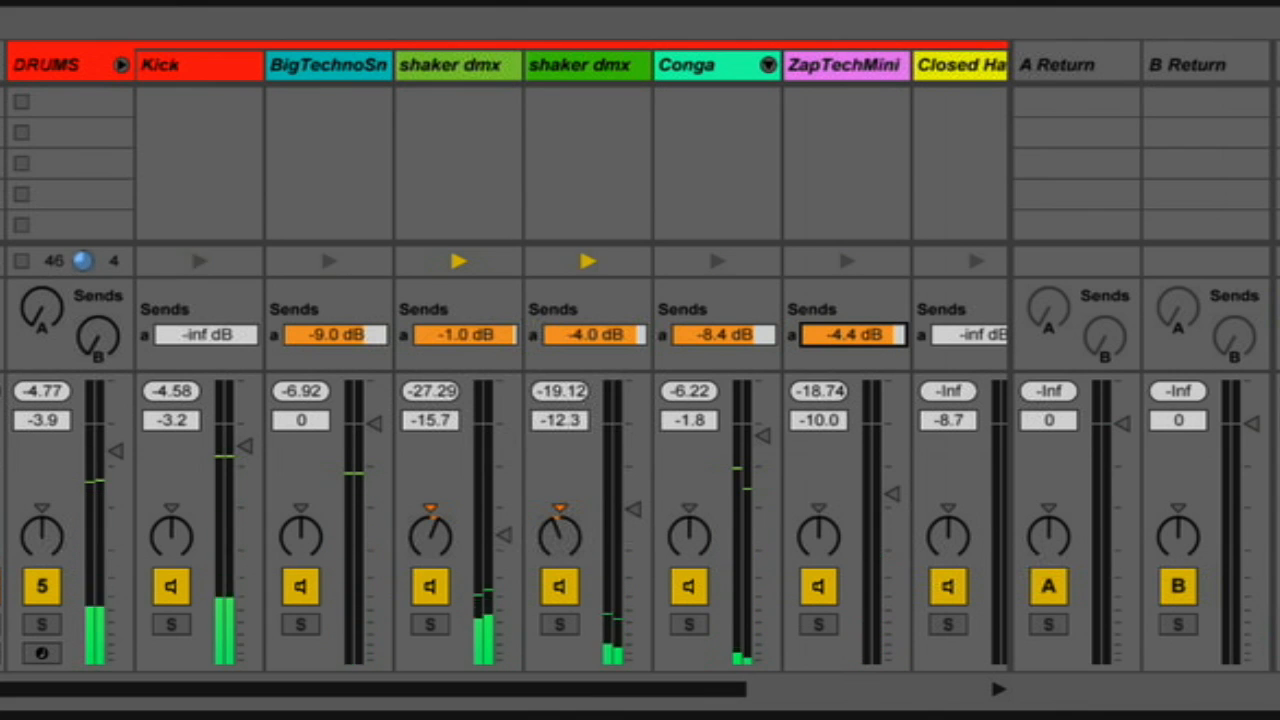
pyautogui.moveTo(836, 347); pyautogui.dragTo(836, 343)
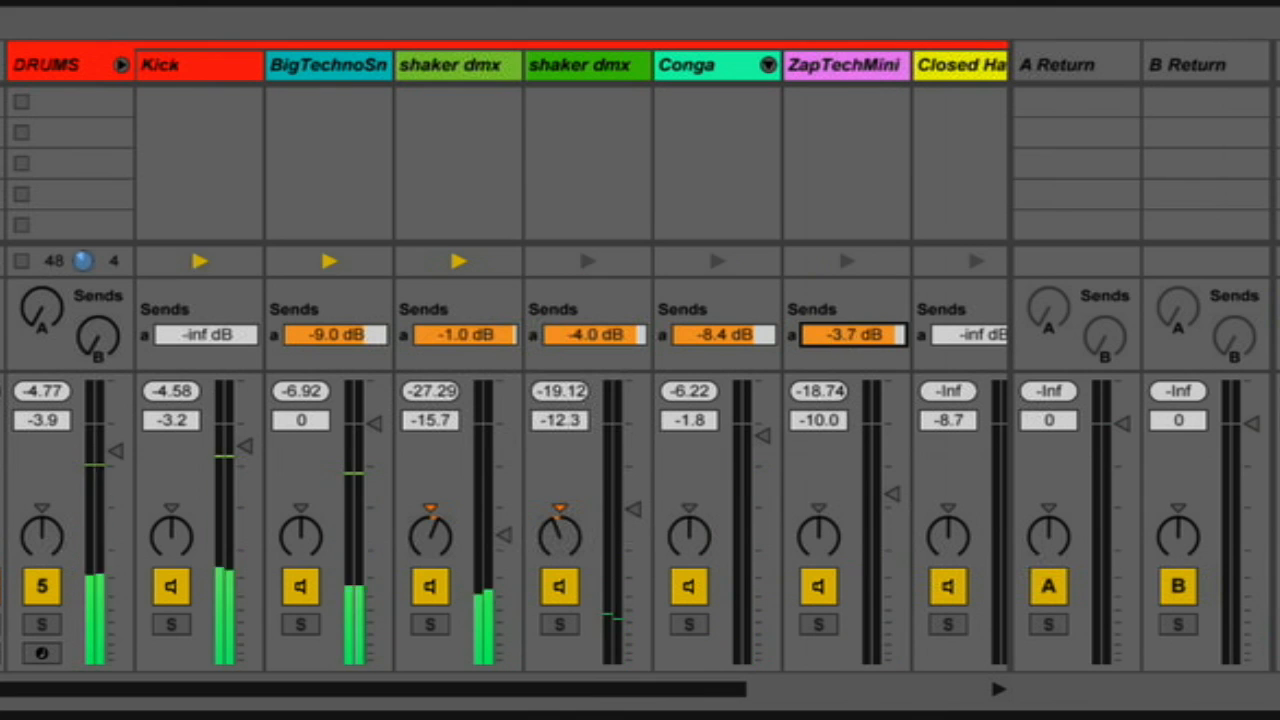
pyautogui.moveTo(836, 343); pyautogui.dragTo(836, 341)
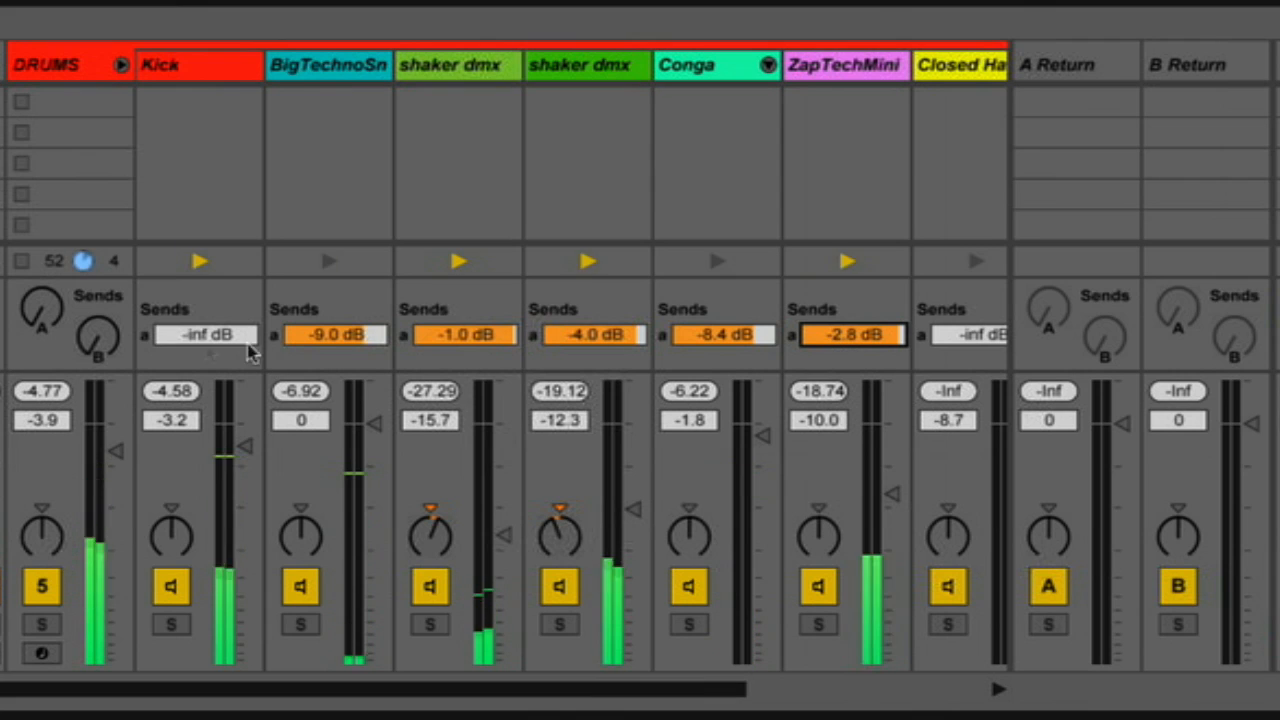
pyautogui.moveTo(250, 352); pyautogui.dragTo(196, 343)
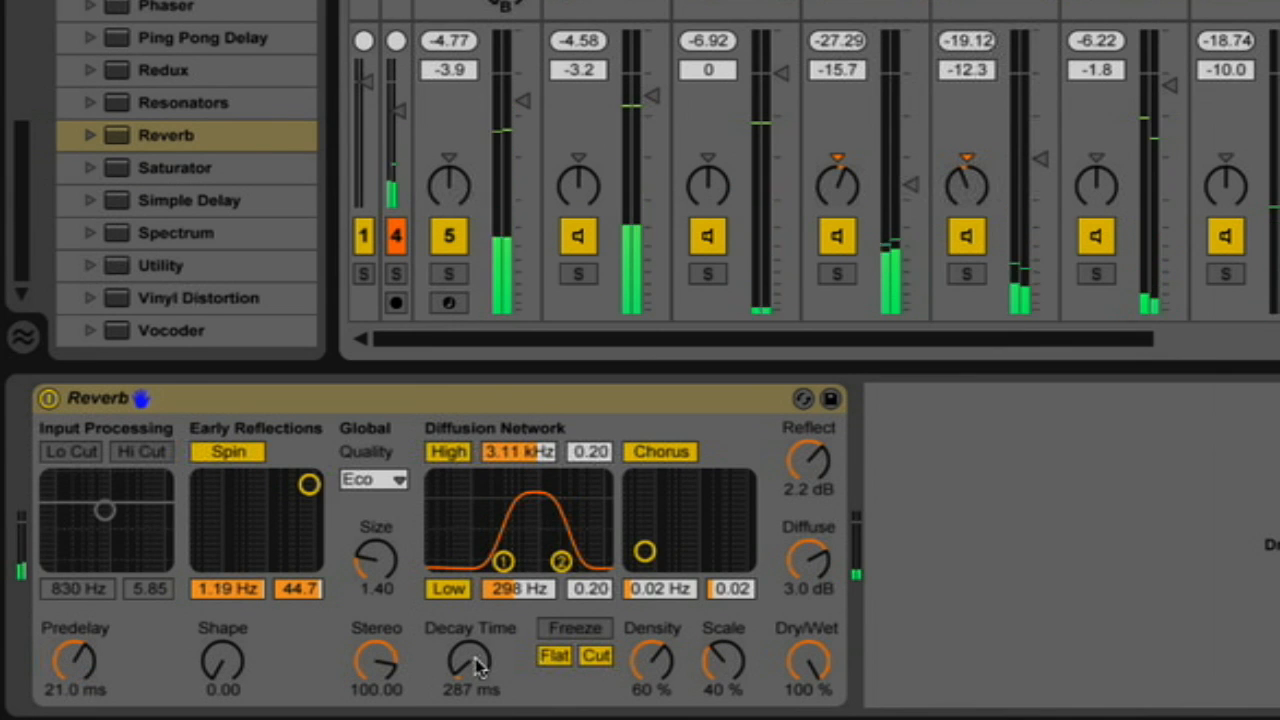
# Step: Fine-tune the Reverb return's Decay Time to 360 ms
pyautogui.moveTo(480, 665)
pyautogui.mouseDown()
pyautogui.moveTo(480, 620)
pyautogui.moveTo(480, 656)
pyautogui.mouseUp()
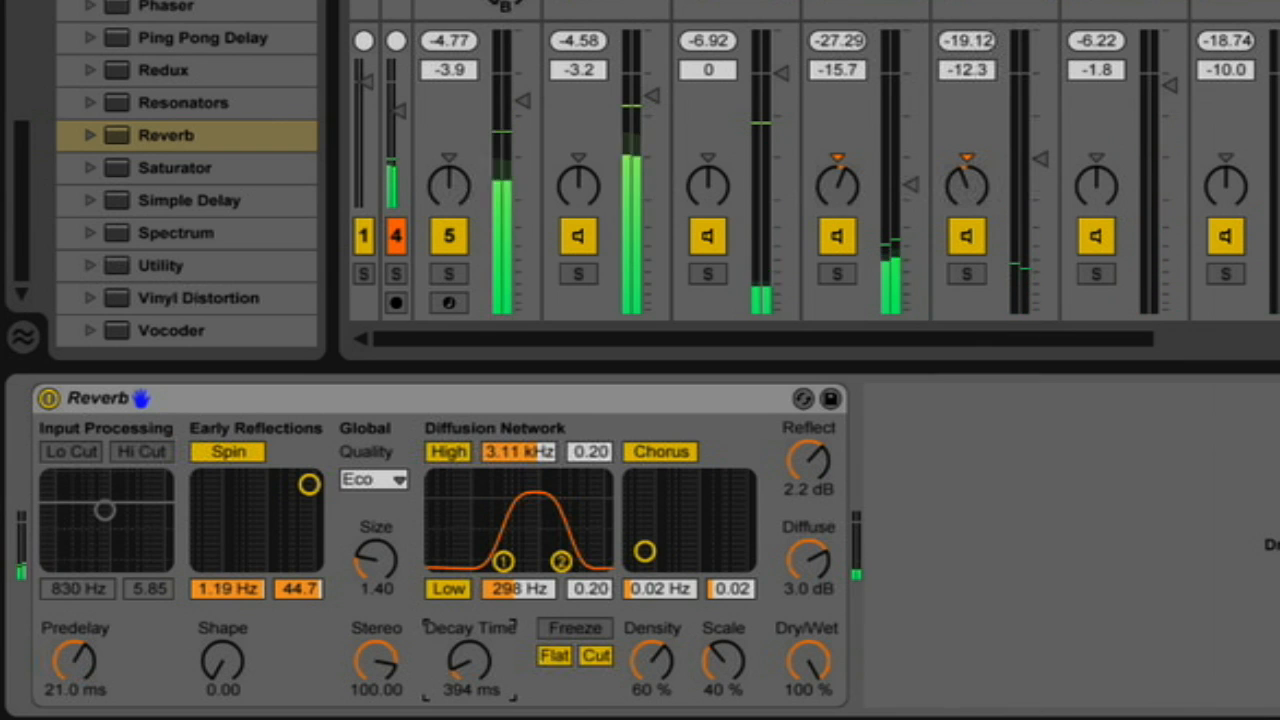
pyautogui.moveTo(480, 654); pyautogui.dragTo(480, 656)
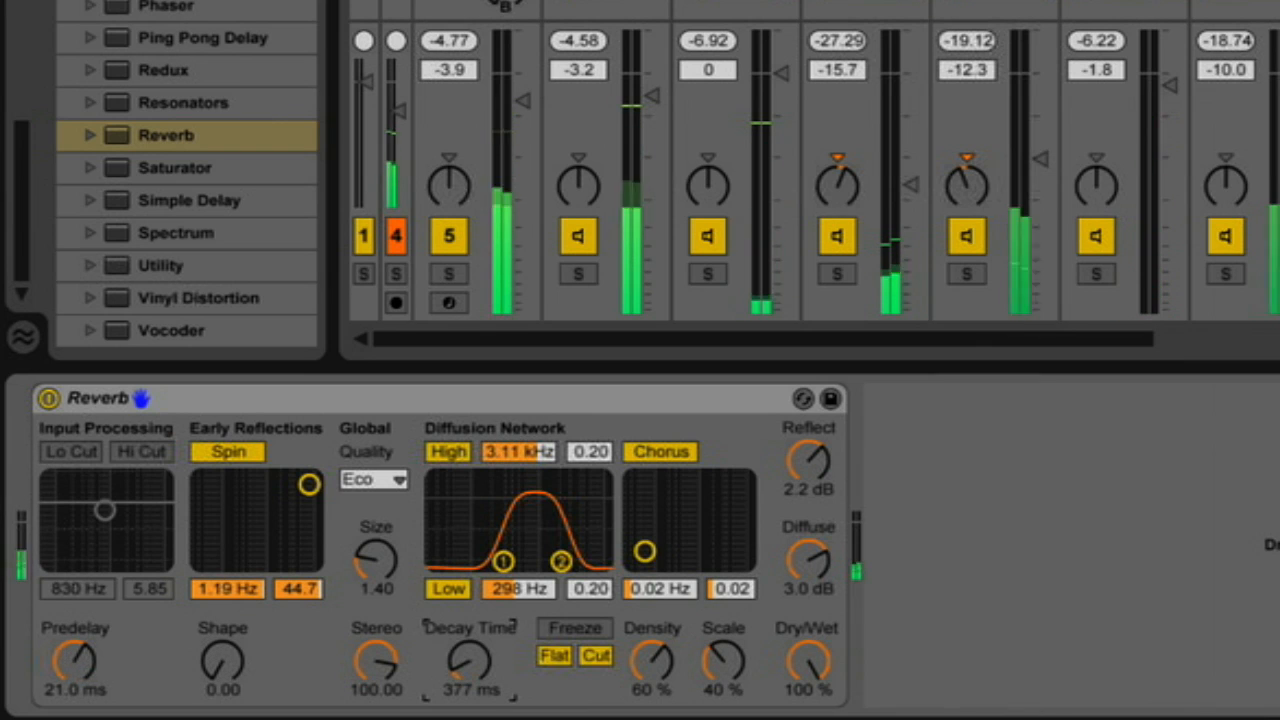
pyautogui.moveTo(480, 656); pyautogui.dragTo(476, 670)
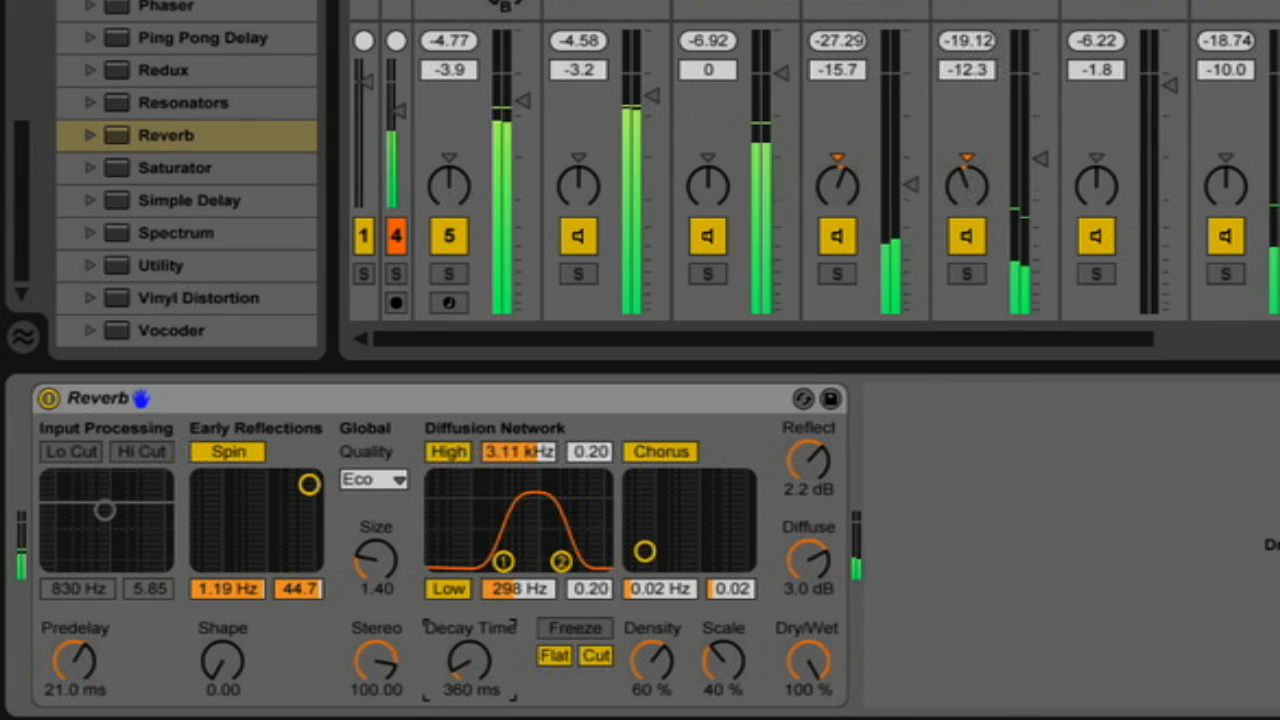
# Step: Toggle the a Reverb return chain in the DRUMS track's rack and add a second Reverb as a new return chain
pyautogui.click(468, 4)
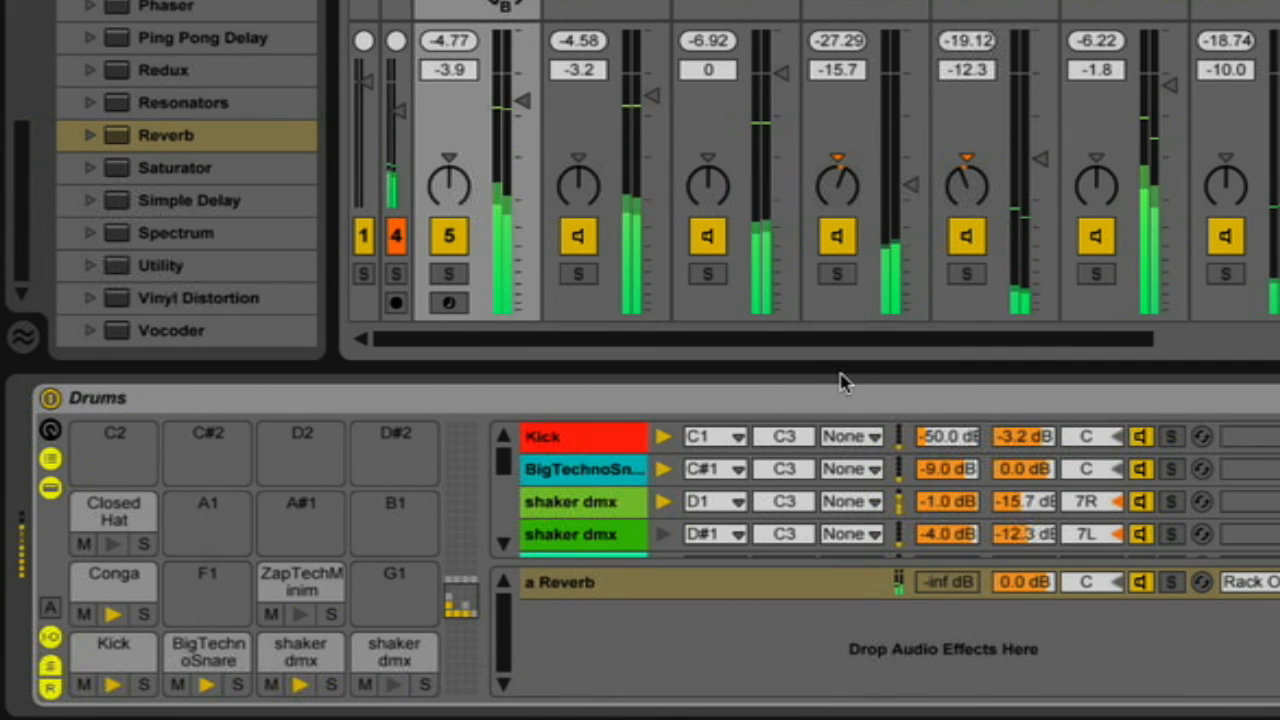
pyautogui.click(1141, 582)
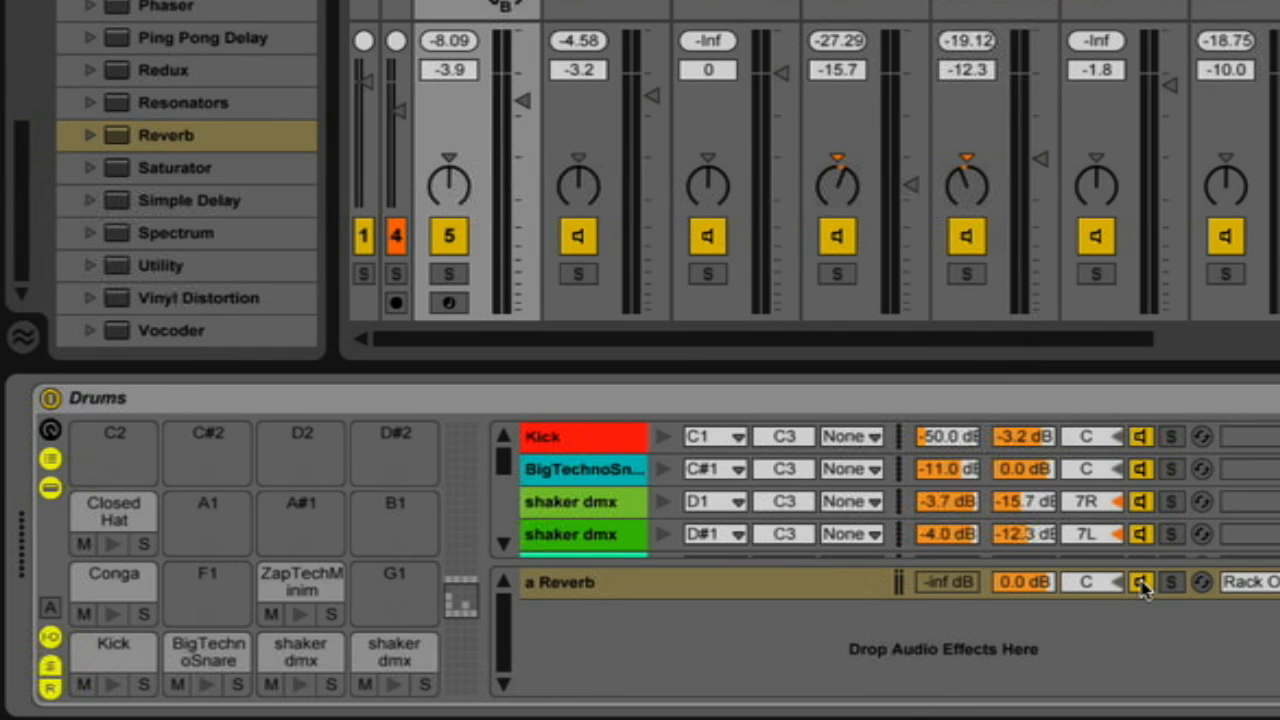
pyautogui.moveTo(163, 133); pyautogui.dragTo(643, 647)
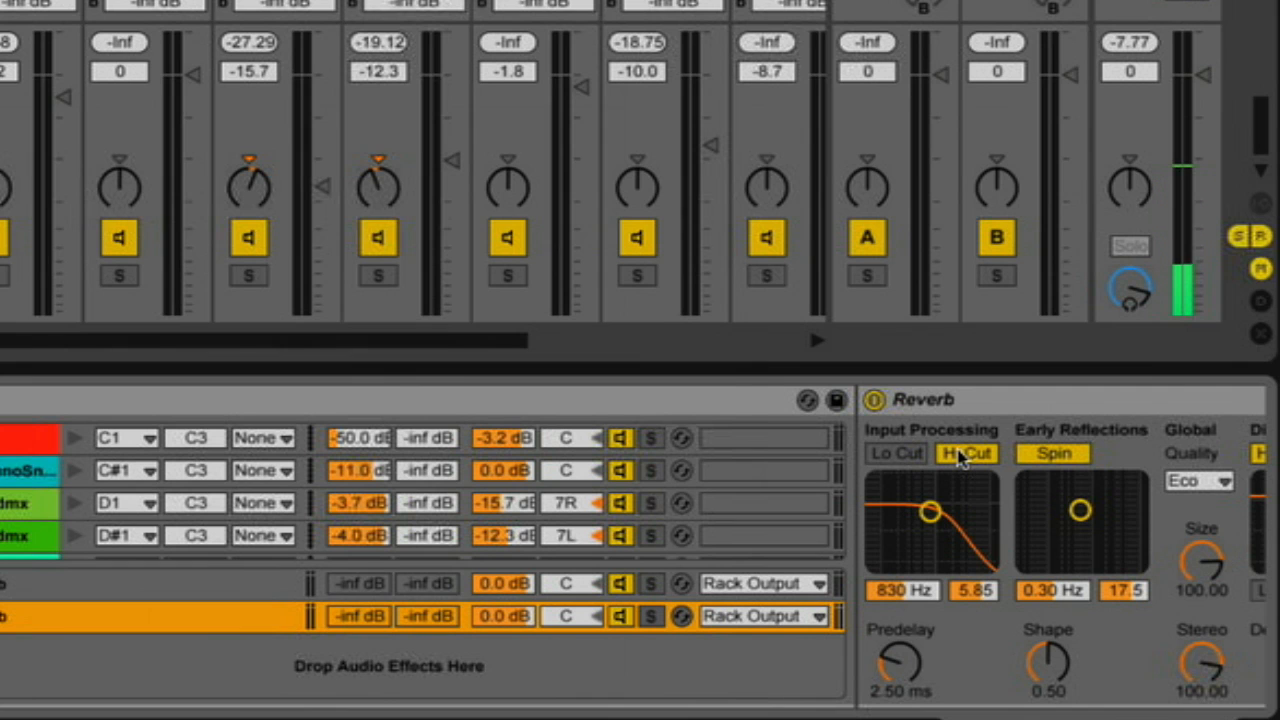
# Step: Turn off the second Reverb's Hi Cut and enable its diffusion network Low filter at 279 Hz and 0.20
pyautogui.click(960, 456)
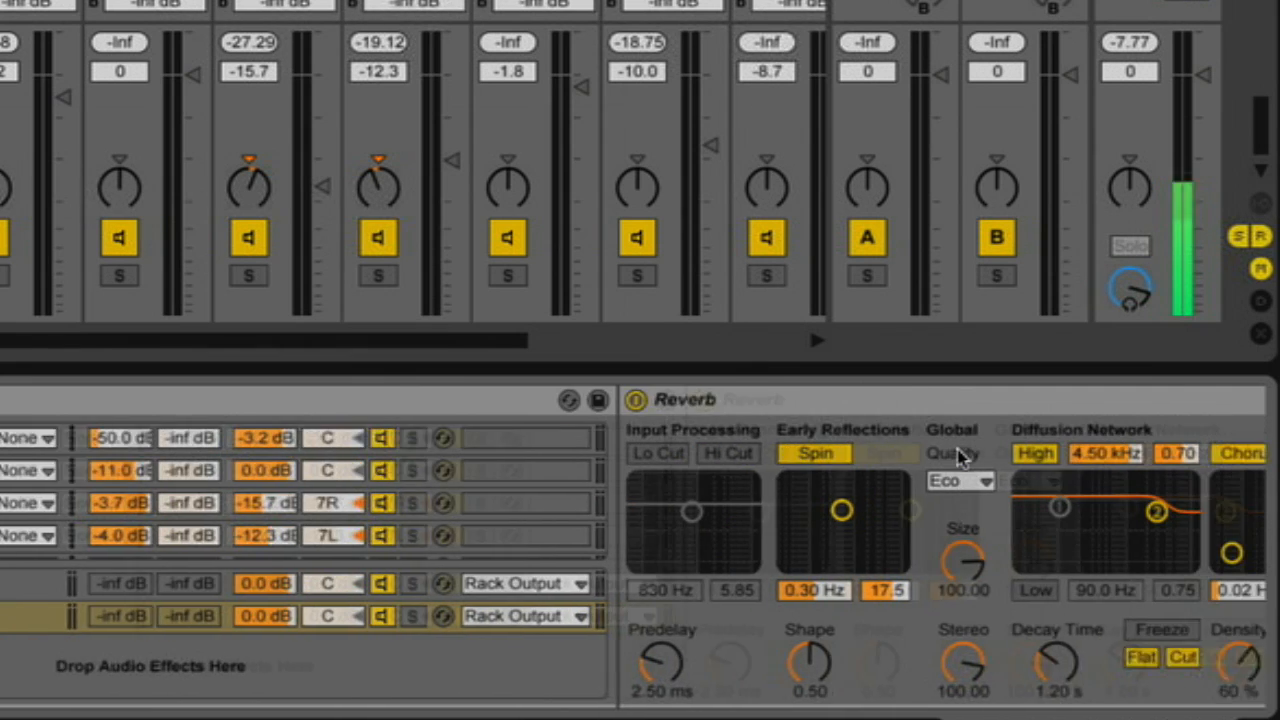
pyautogui.moveTo(674, 514); pyautogui.dragTo(701, 563)
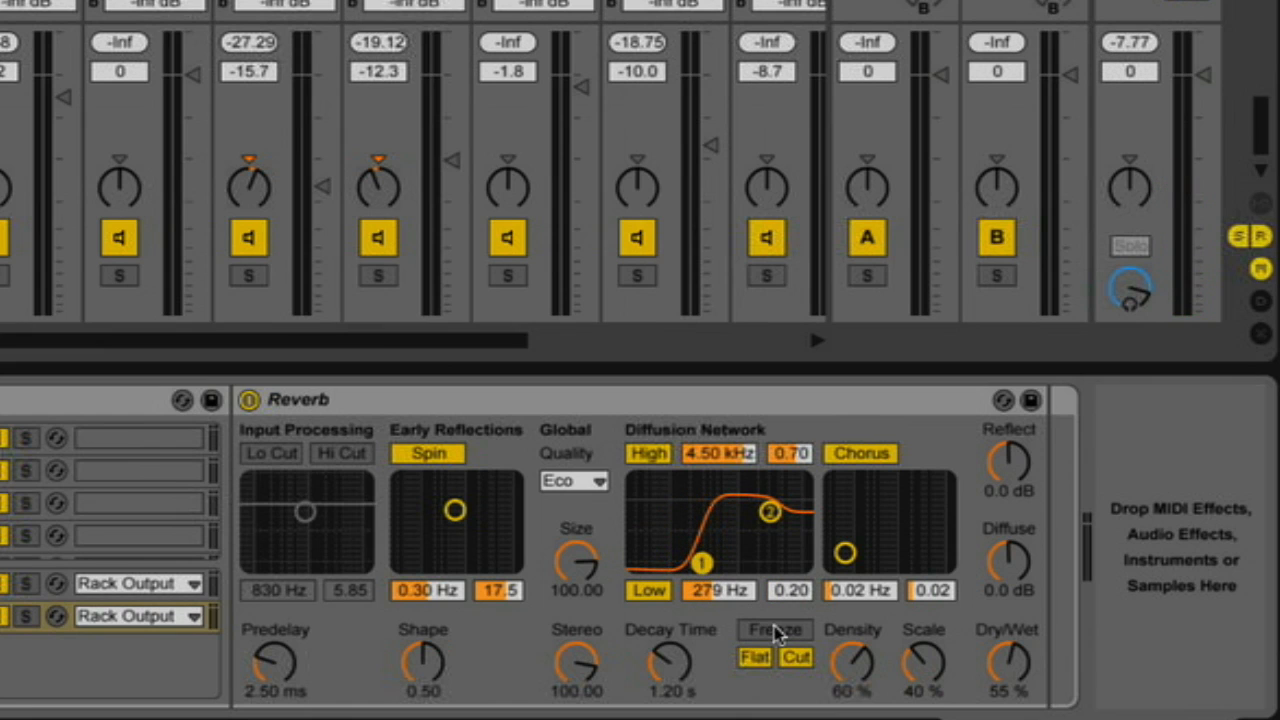
# Step: Set the second Reverb's Decay Time to 473 ms, Diffuse to -3.7 dB and Reflect to 5.1 dB
pyautogui.moveTo(666, 672); pyautogui.dragTo(666, 665)
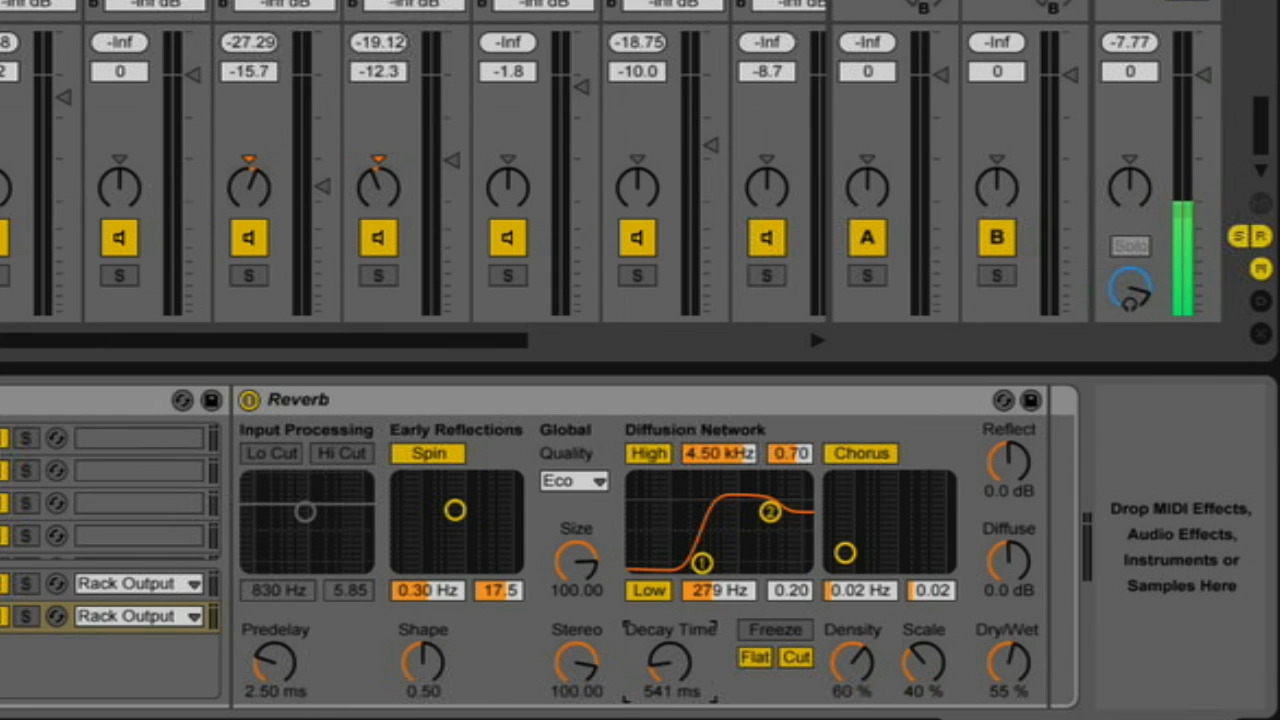
pyautogui.moveTo(668, 664); pyautogui.dragTo(668, 668)
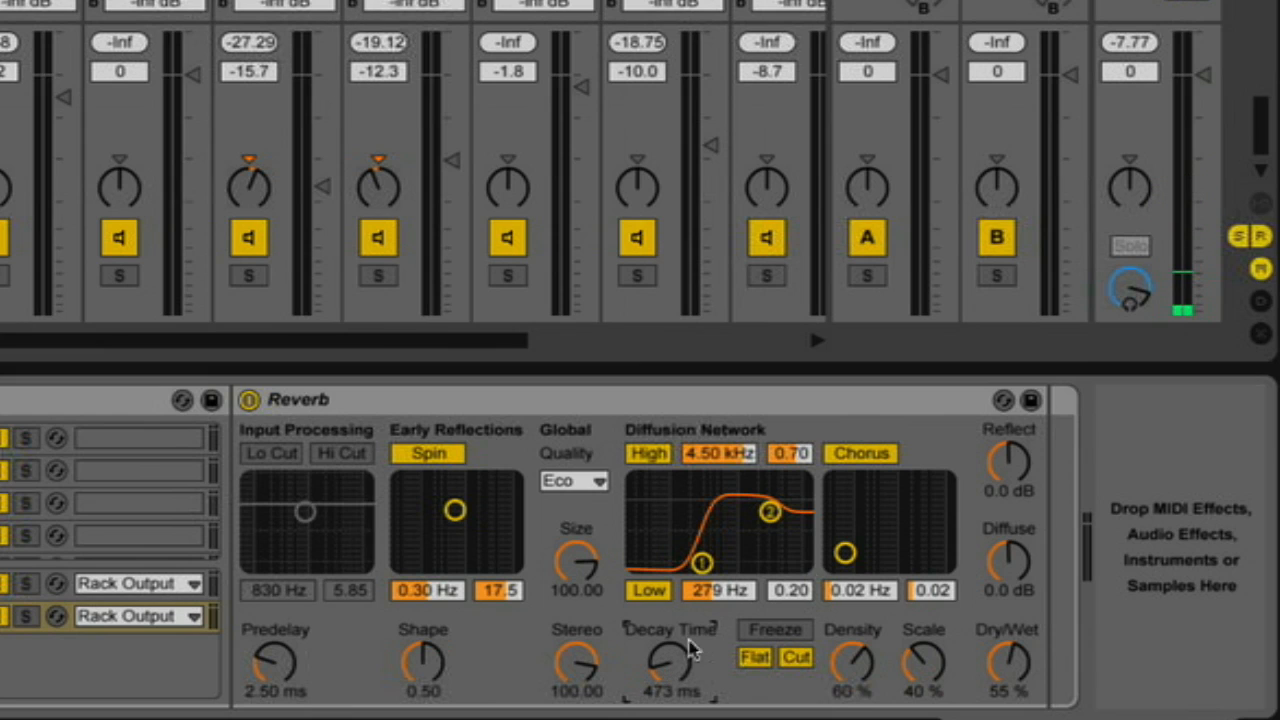
pyautogui.moveTo(1003, 562); pyautogui.dragTo(1003, 567)
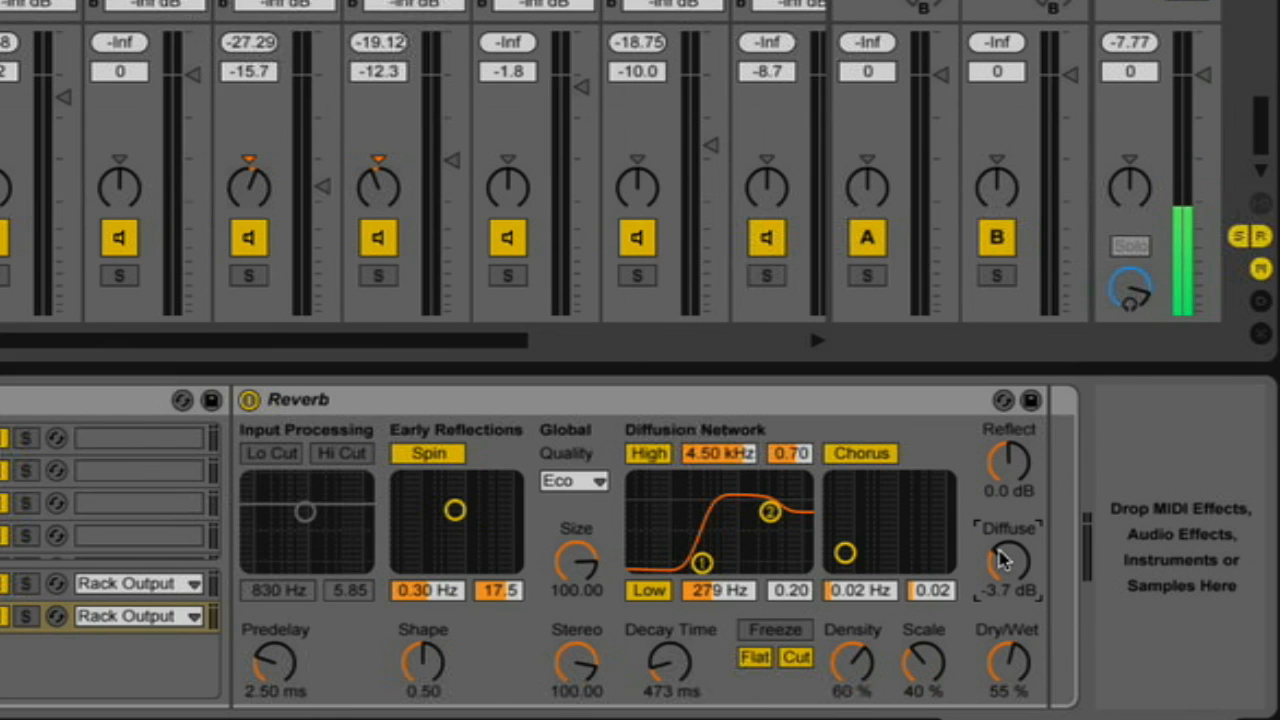
pyautogui.moveTo(1008, 462); pyautogui.dragTo(1008, 452)
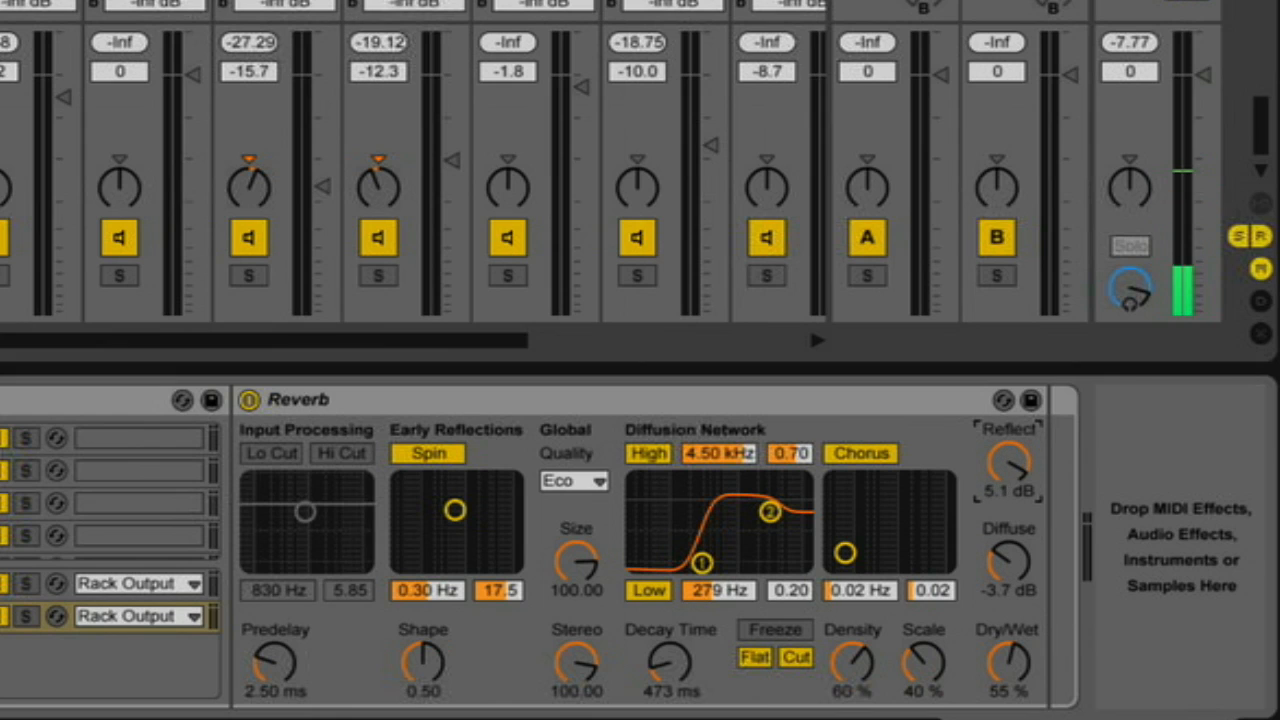
# Step: Set the second Reverb's Shape to 0.18, Spin to 1.00 Hz and 41.7, and Dry/Wet to 100 %
pyautogui.moveTo(432, 676); pyautogui.dragTo(432, 704)
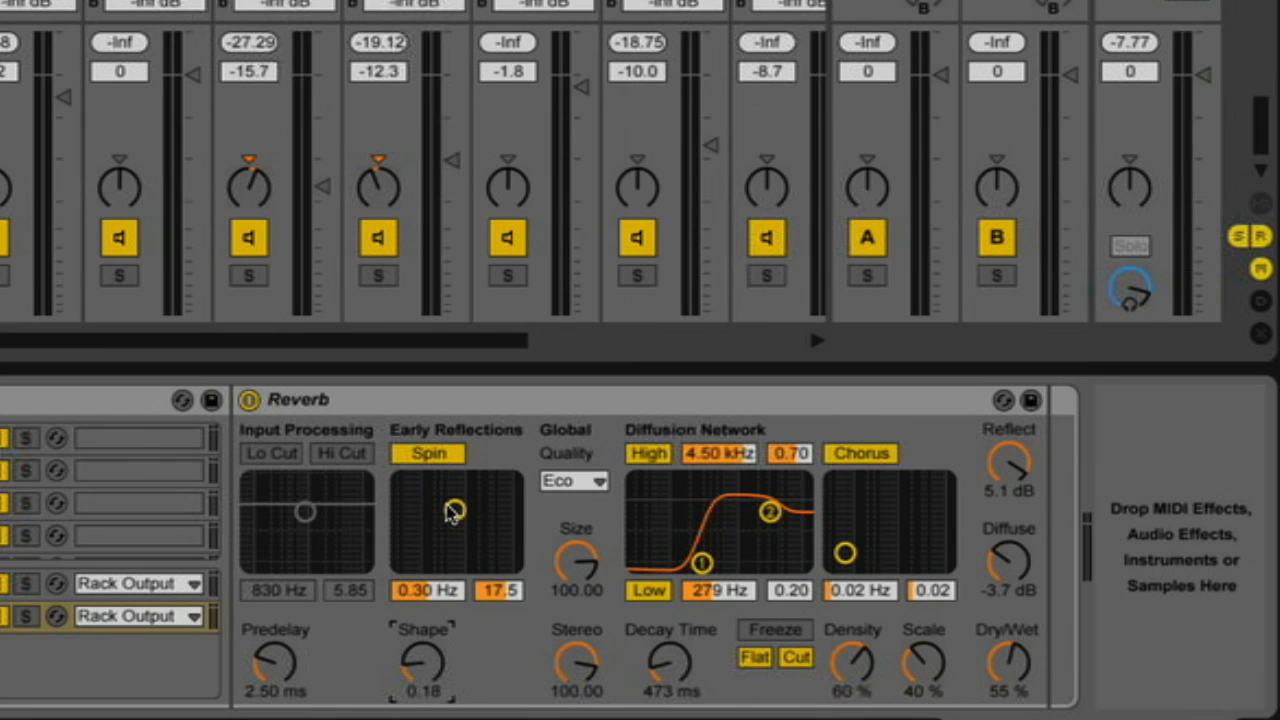
pyautogui.moveTo(452, 512); pyautogui.dragTo(503, 486)
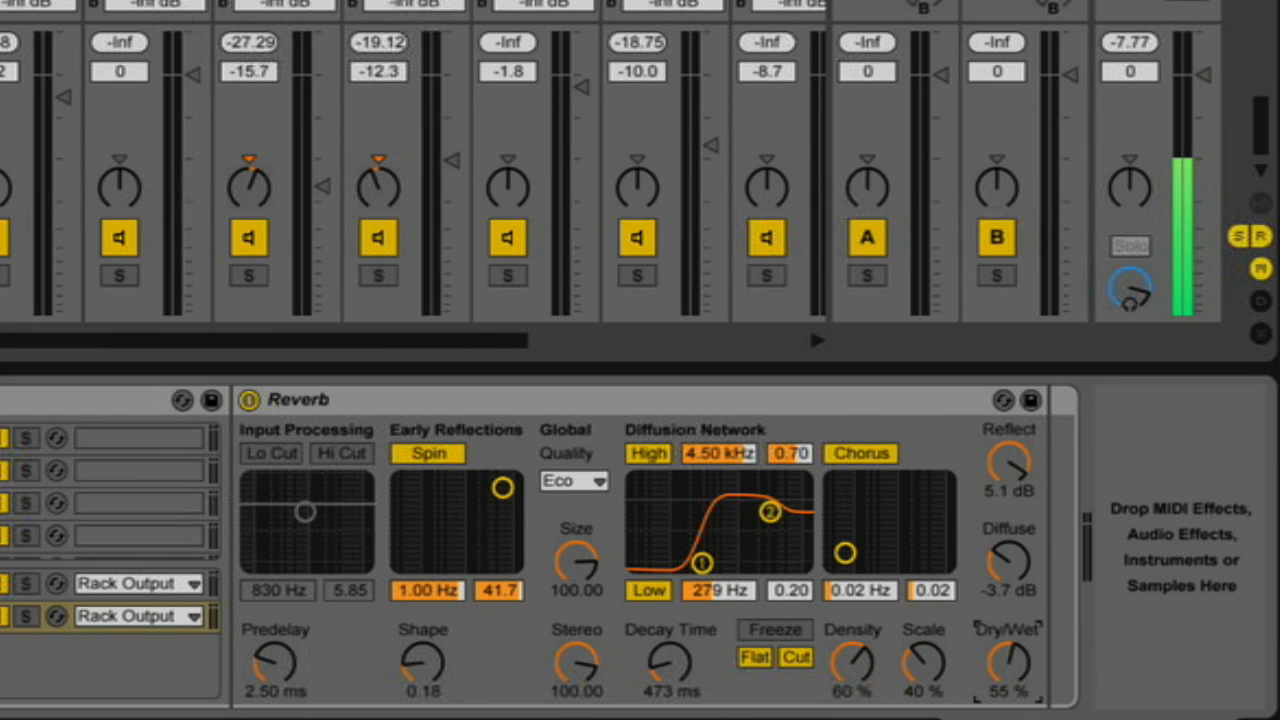
pyautogui.moveTo(1007, 655); pyautogui.dragTo(1008, 610)
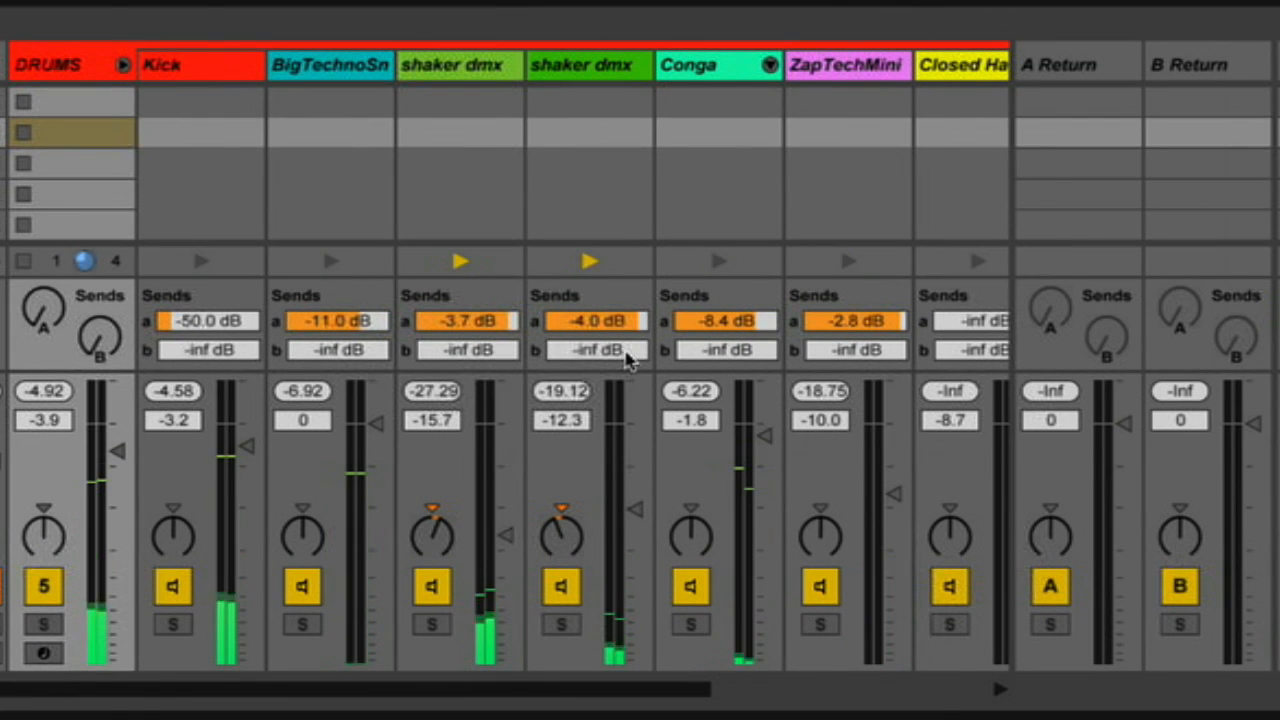
# Step: Set sends a and b to -10.3 and -2.0 dB on the first shaker dmx chain, and -11.2 and -6.6 dB on the second
pyautogui.moveTo(465, 350); pyautogui.dragTo(465, 280)
pyautogui.moveTo(498, 343)
pyautogui.mouseDown()
pyautogui.moveTo(465, 337)
pyautogui.moveTo(490, 330)
pyautogui.mouseUp()
pyautogui.moveTo(613, 352)
pyautogui.mouseDown()
pyautogui.moveTo(613, 305)
pyautogui.moveTo(600, 330)
pyautogui.mouseUp()
# Step: Set ZapTechMinim's send a to -6.2 dB and send b to -7.2 dB, and BigTechnoSnare's send b to -11.0 dB
pyautogui.click(866, 352)
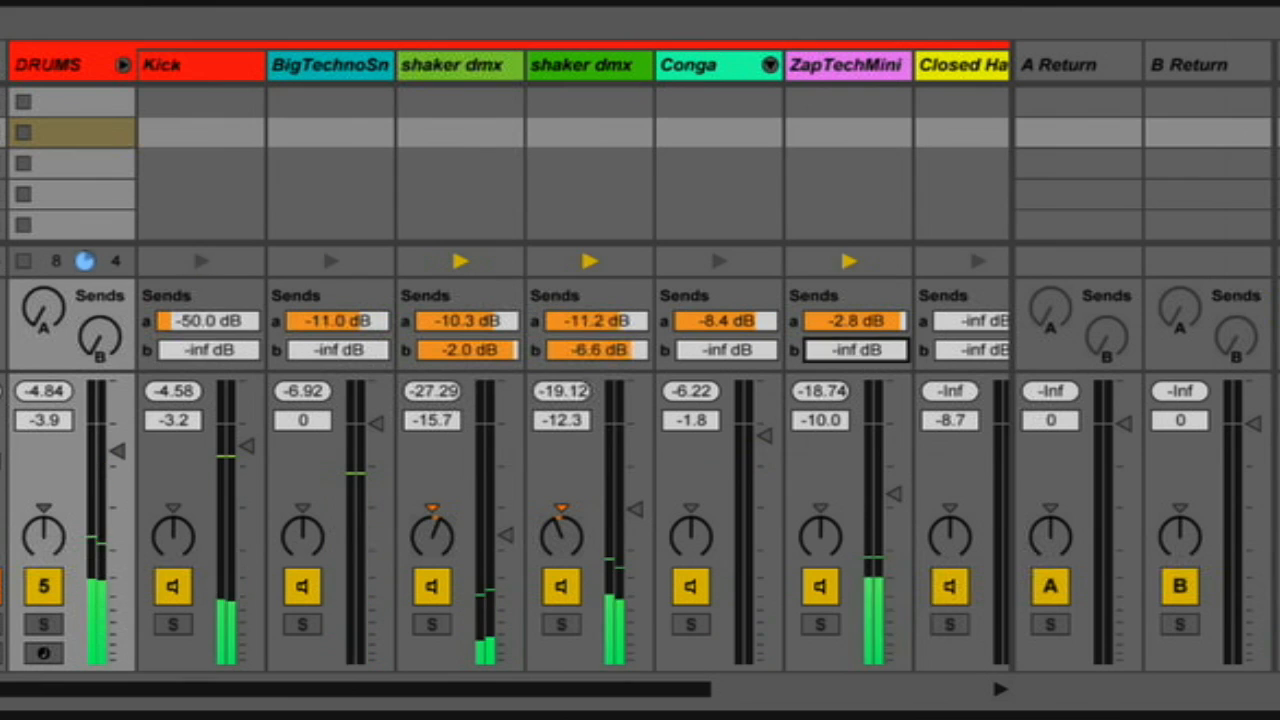
pyautogui.moveTo(866, 352)
pyautogui.mouseDown()
pyautogui.moveTo(866, 328)
pyautogui.moveTo(870, 362)
pyautogui.moveTo(868, 328)
pyautogui.mouseUp()
pyautogui.click(868, 350)
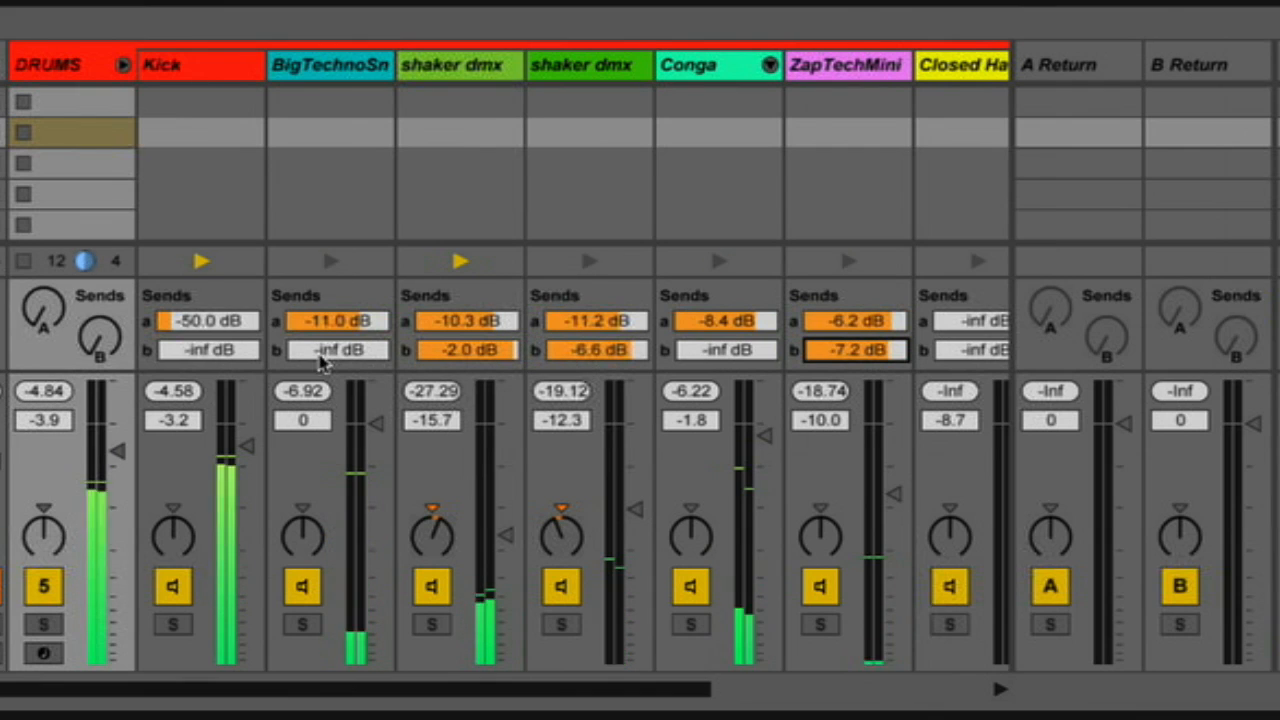
pyautogui.moveTo(319, 353); pyautogui.dragTo(319, 258)
pyautogui.moveTo(320, 328); pyautogui.dragTo(320, 340)
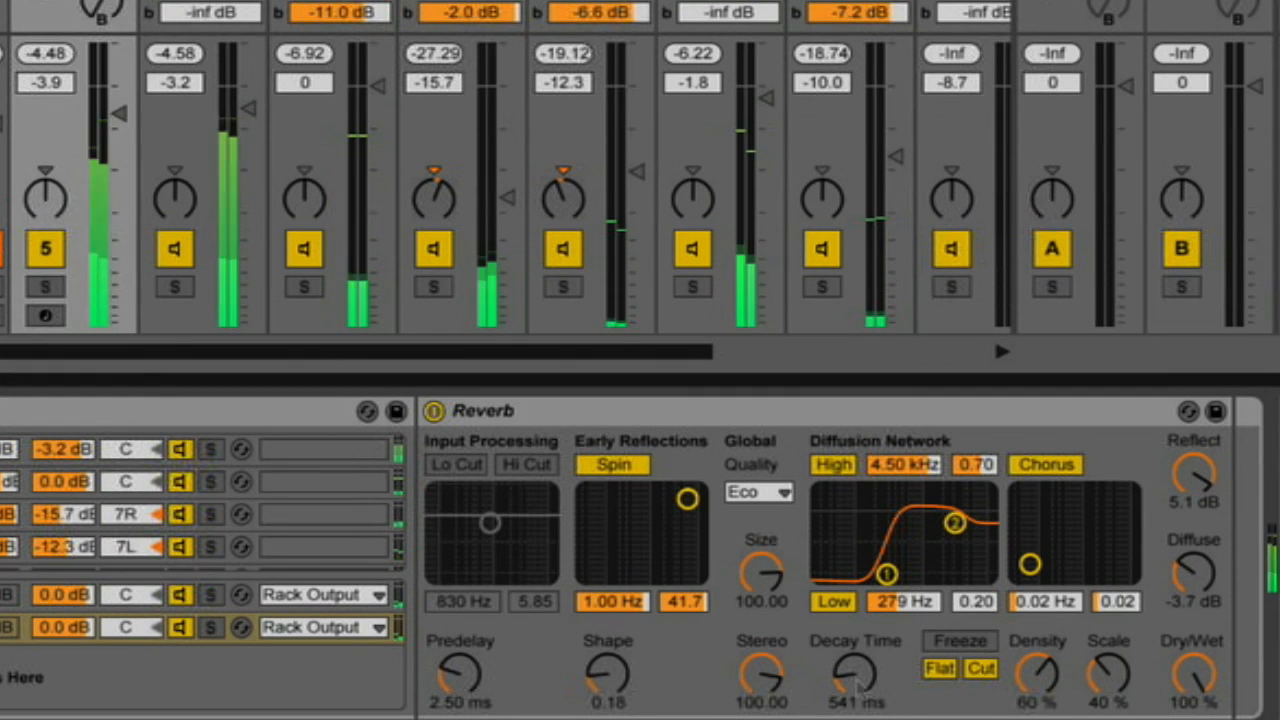
# Step: Lengthen the second Reverb's Decay Time to 649 ms
pyautogui.moveTo(858, 686); pyautogui.dragTo(858, 679)
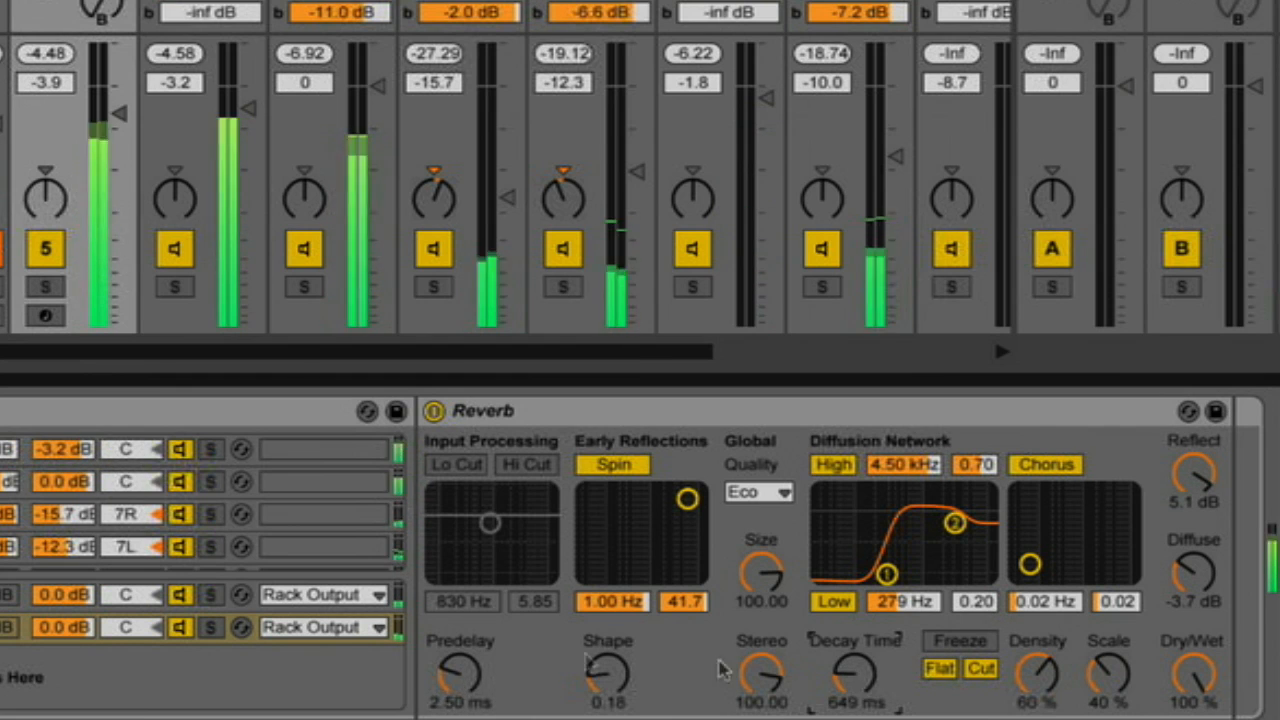
# Step: Pan the second Reverb return chain to 12L and the first Reverb return chain to 10R
pyautogui.moveTo(142, 628); pyautogui.dragTo(142, 645)
pyautogui.moveTo(137, 596); pyautogui.dragTo(137, 584)
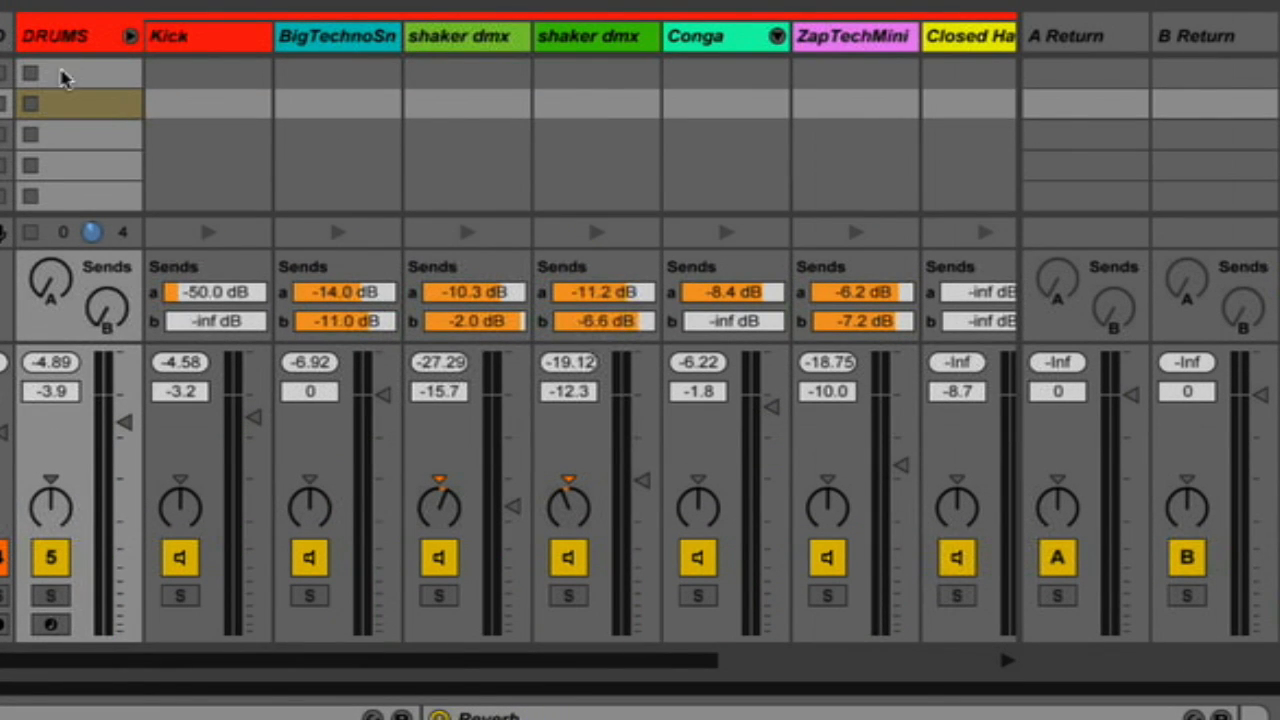
# Step: Select the a Reverb and b Reverb chains together and switch both off and on repeatedly to compare the drums with and without reverb
pyautogui.hscroll(5, 68, 38)
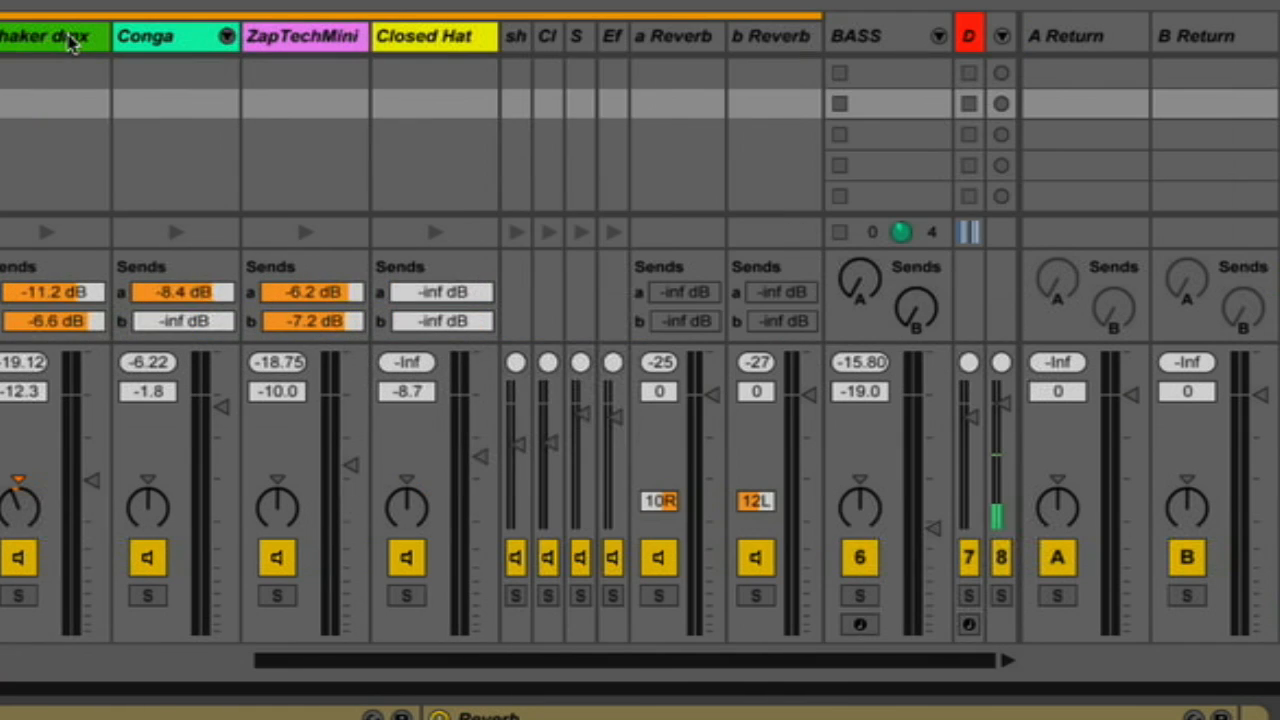
pyautogui.click(703, 35)
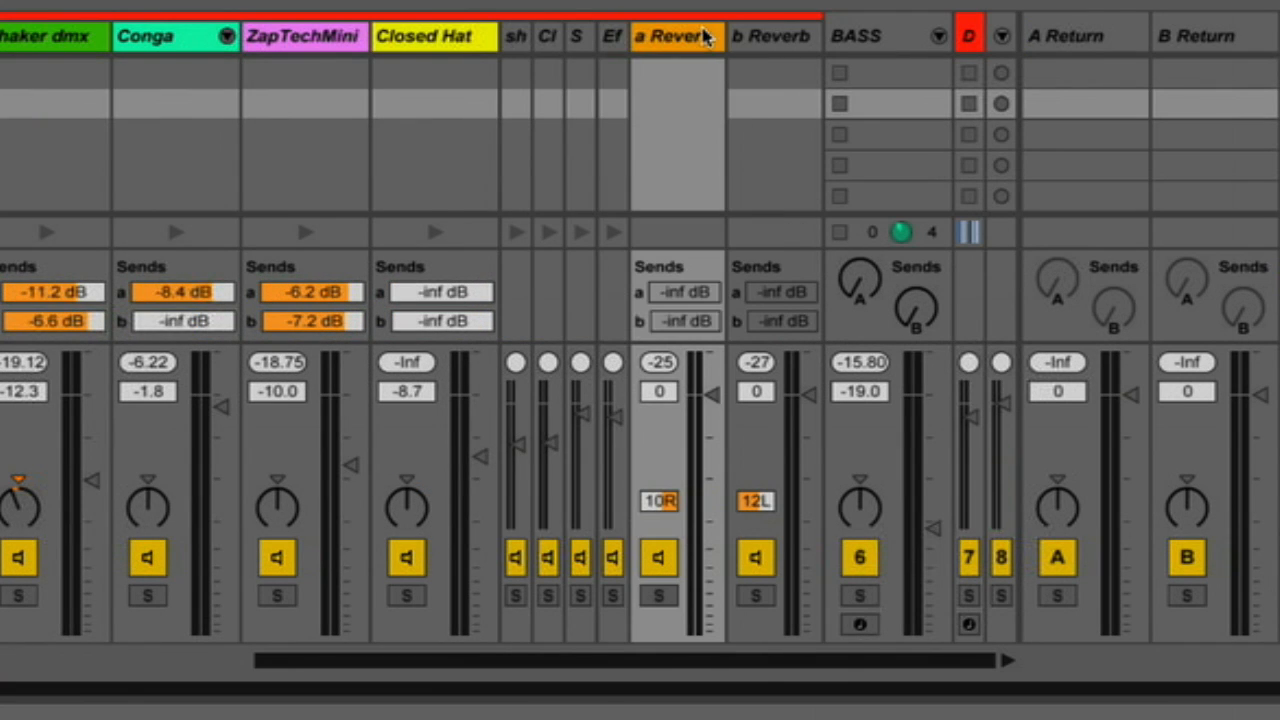
pyautogui.click(763, 38)
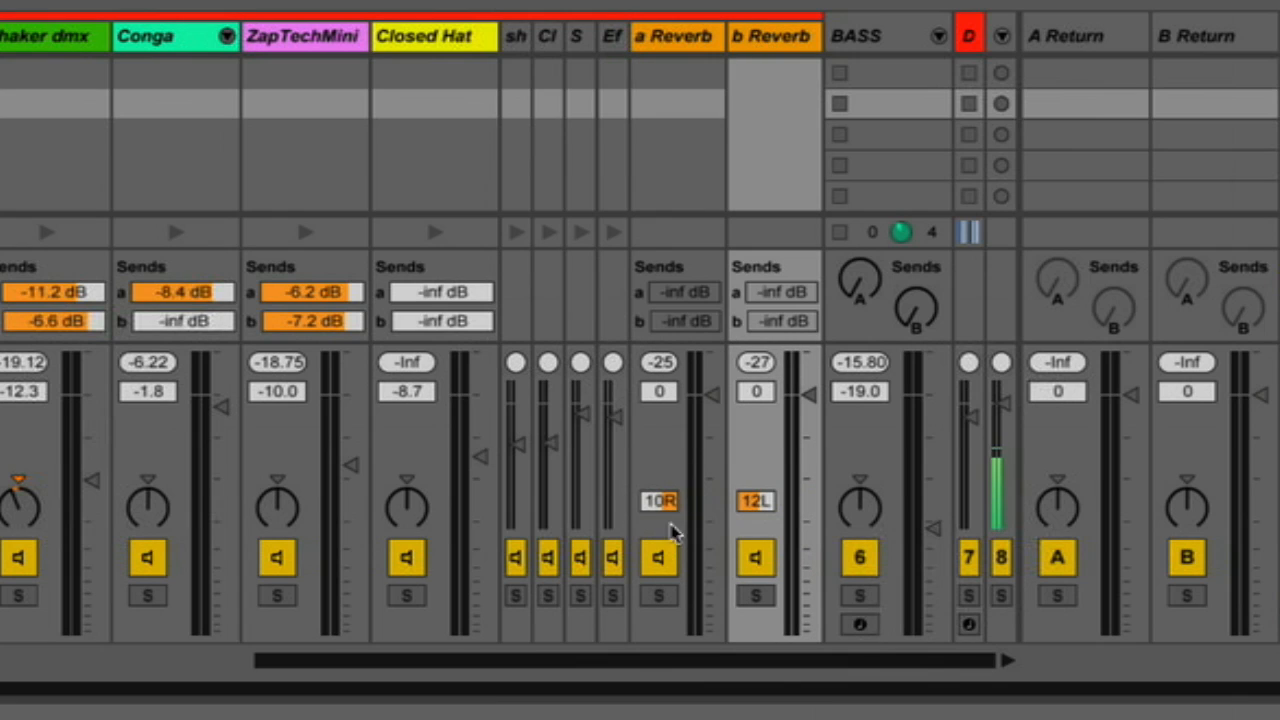
pyautogui.click(654, 556)
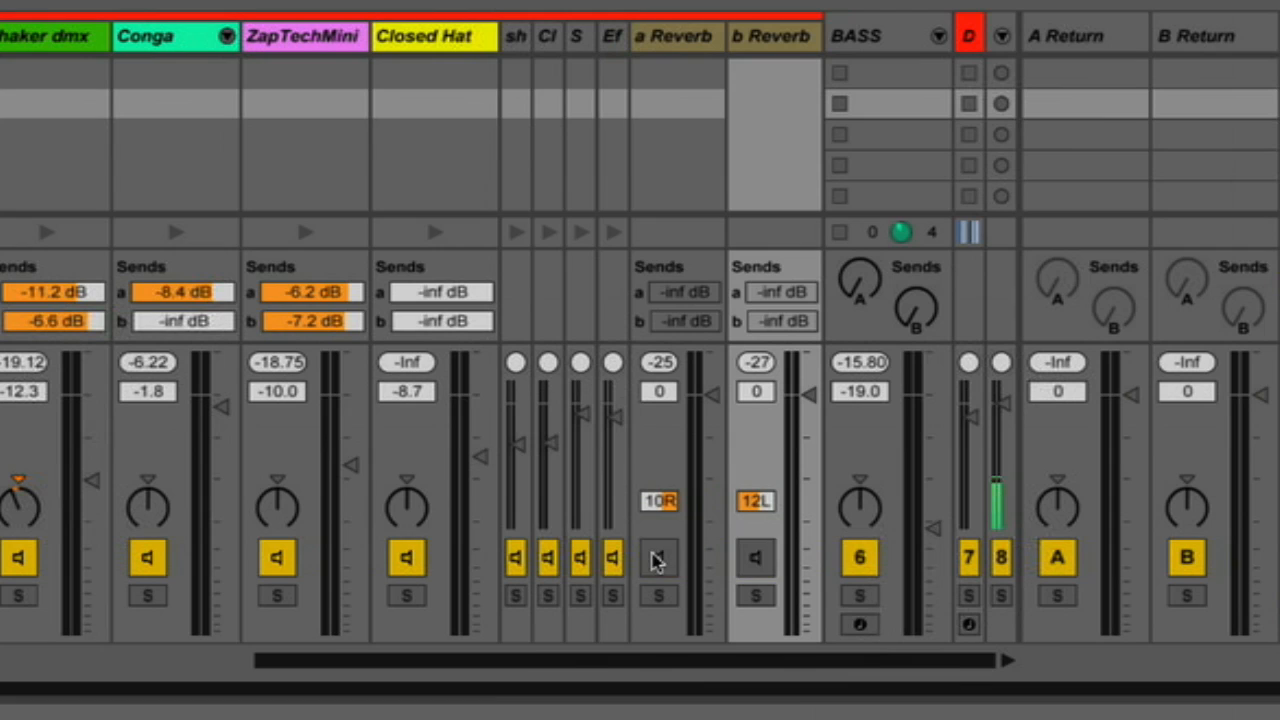
pyautogui.click(654, 558)
pyautogui.click(654, 558)
pyautogui.click(654, 558)
pyautogui.click(654, 558)
pyautogui.click(654, 558)
pyautogui.click(654, 558)
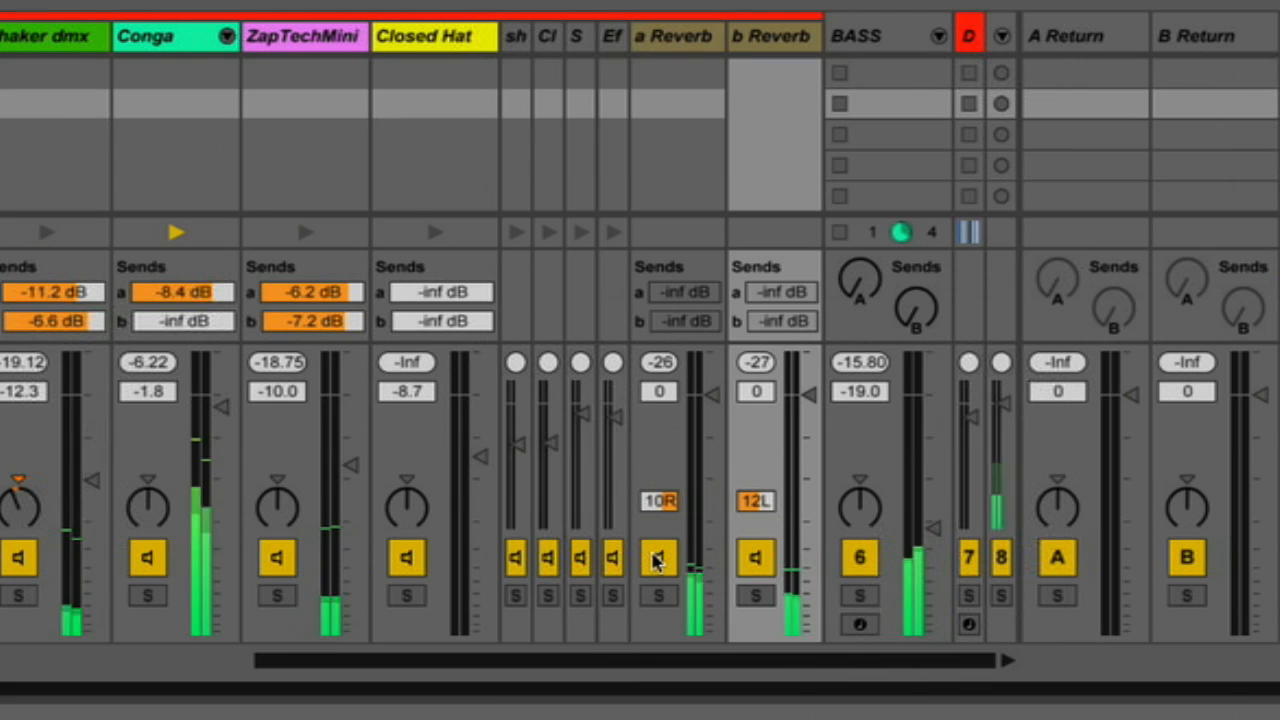
pyautogui.click(655, 558)
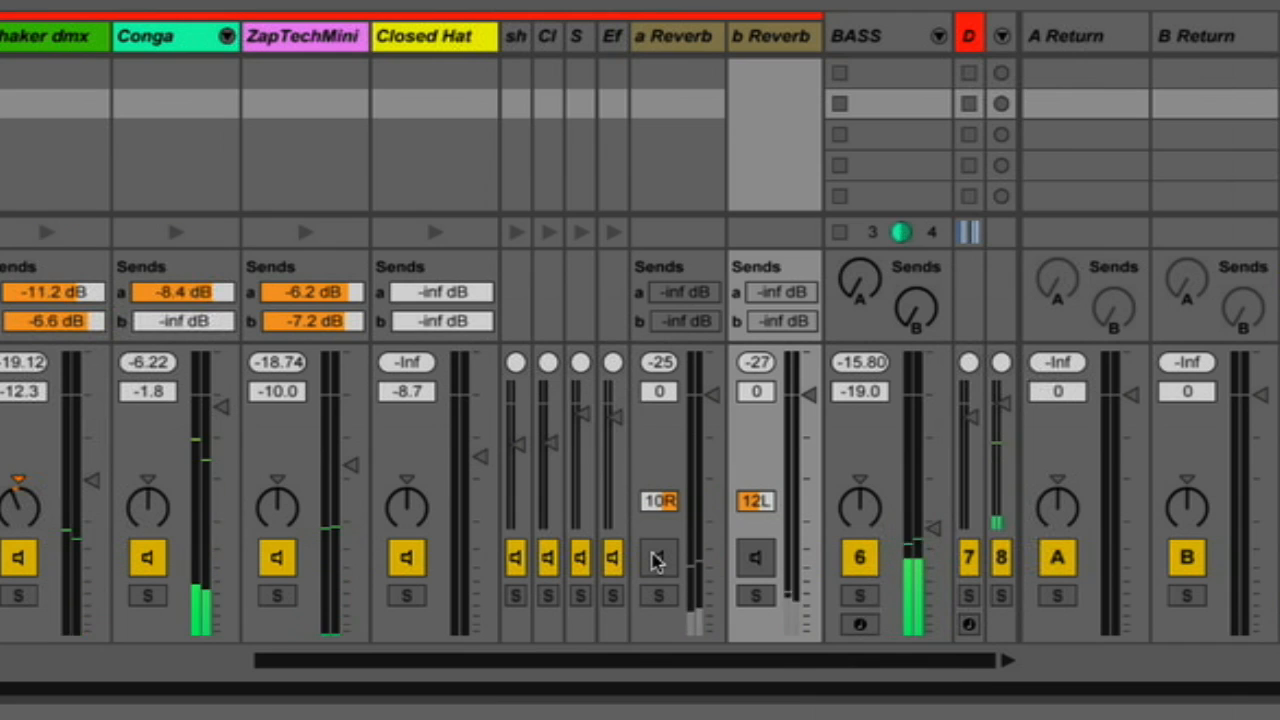
pyautogui.click(655, 558)
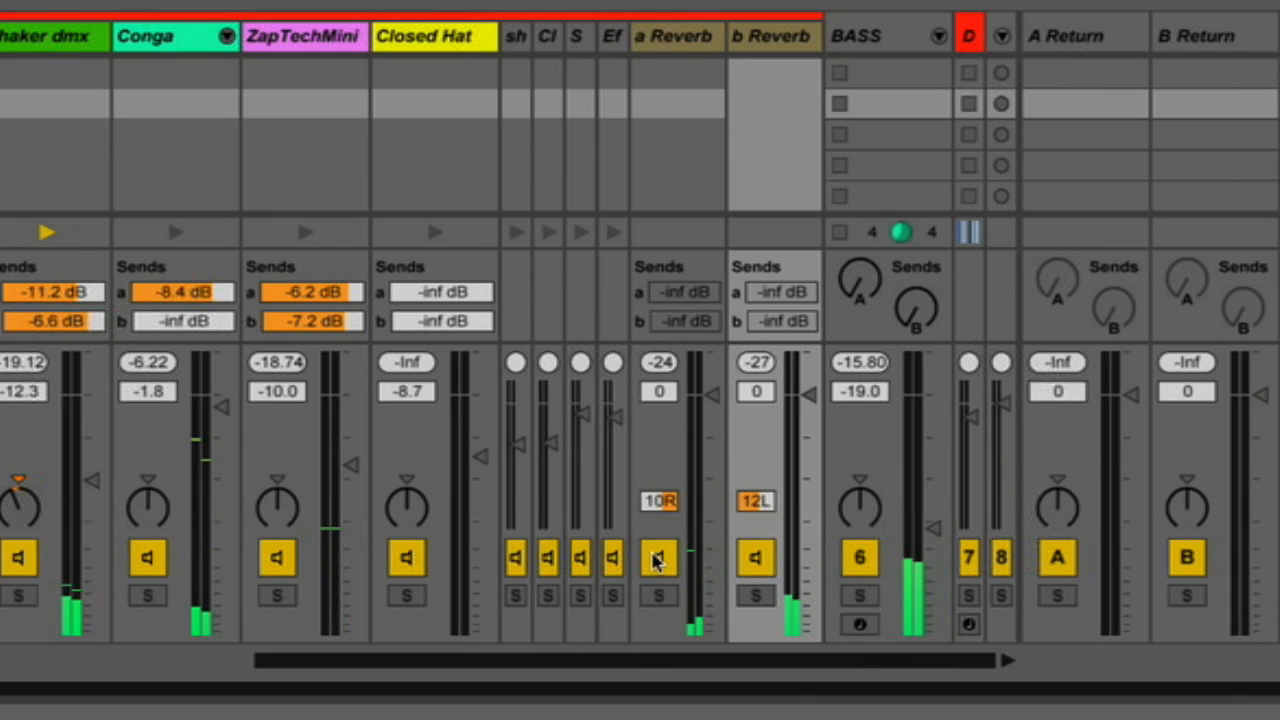